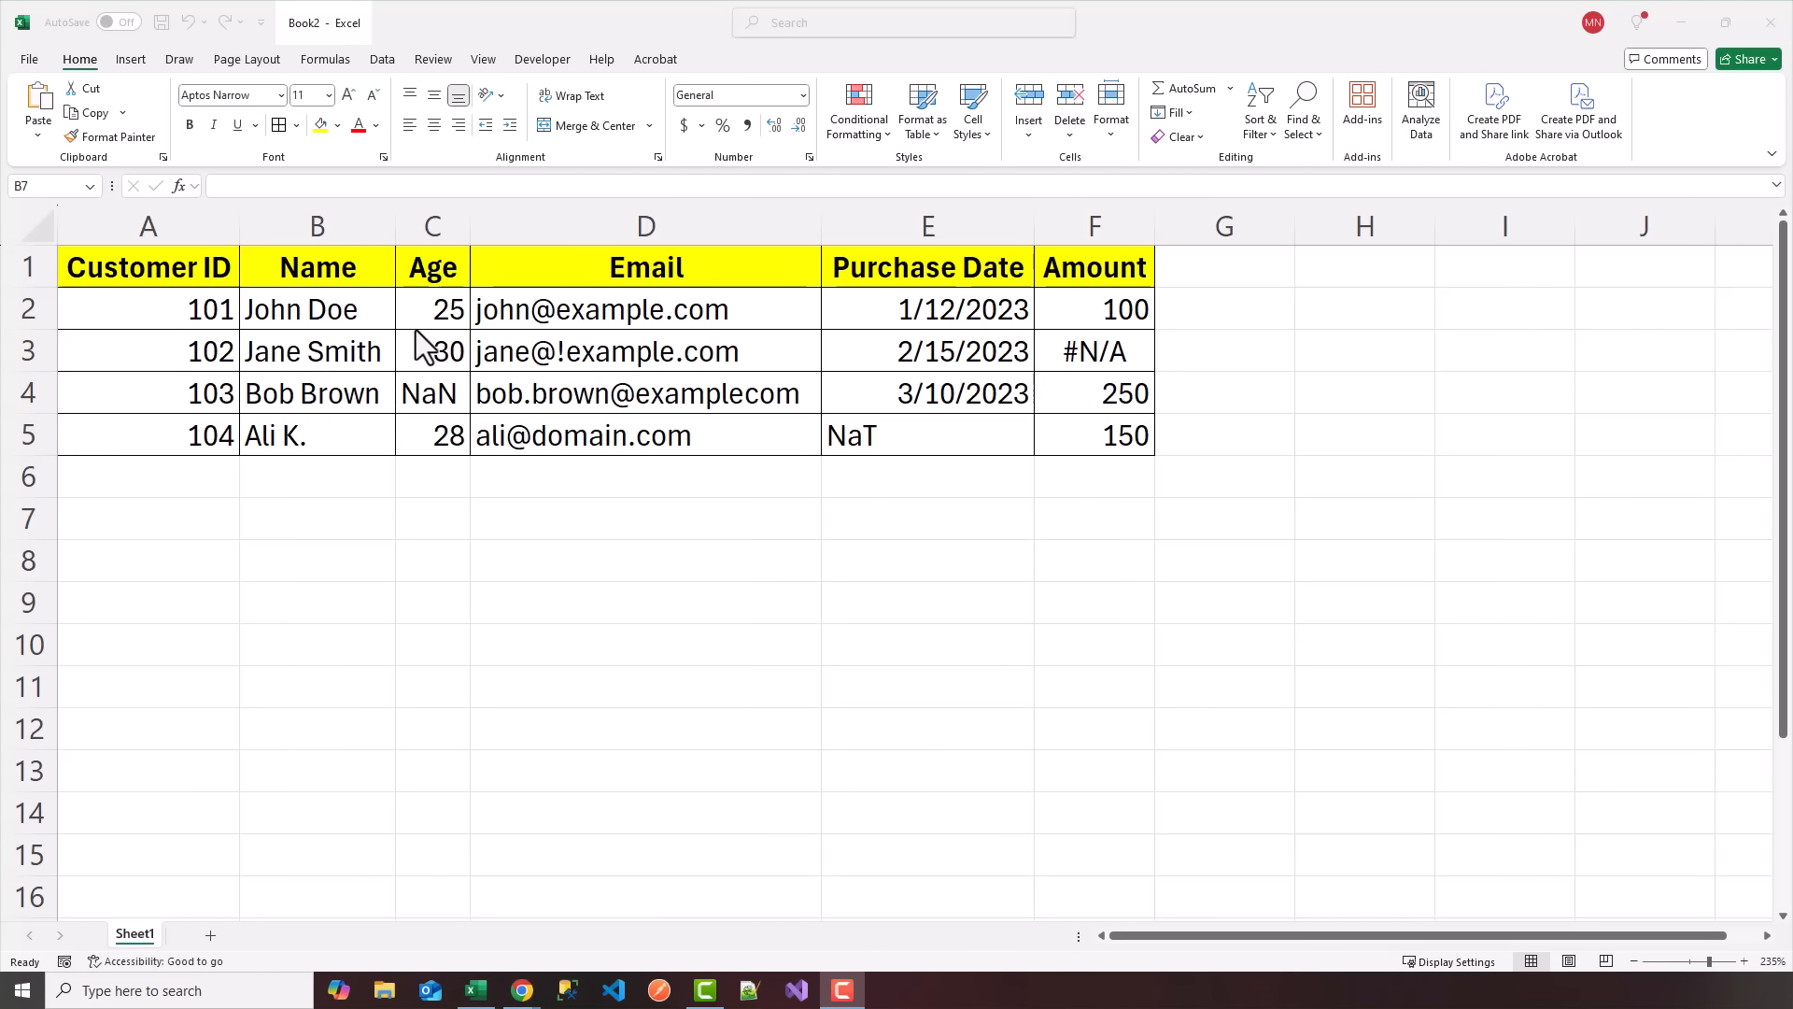
{"action": "left_click", "coordinate": [417, 398]}
{"action": "left_click", "coordinate": [417, 398]}
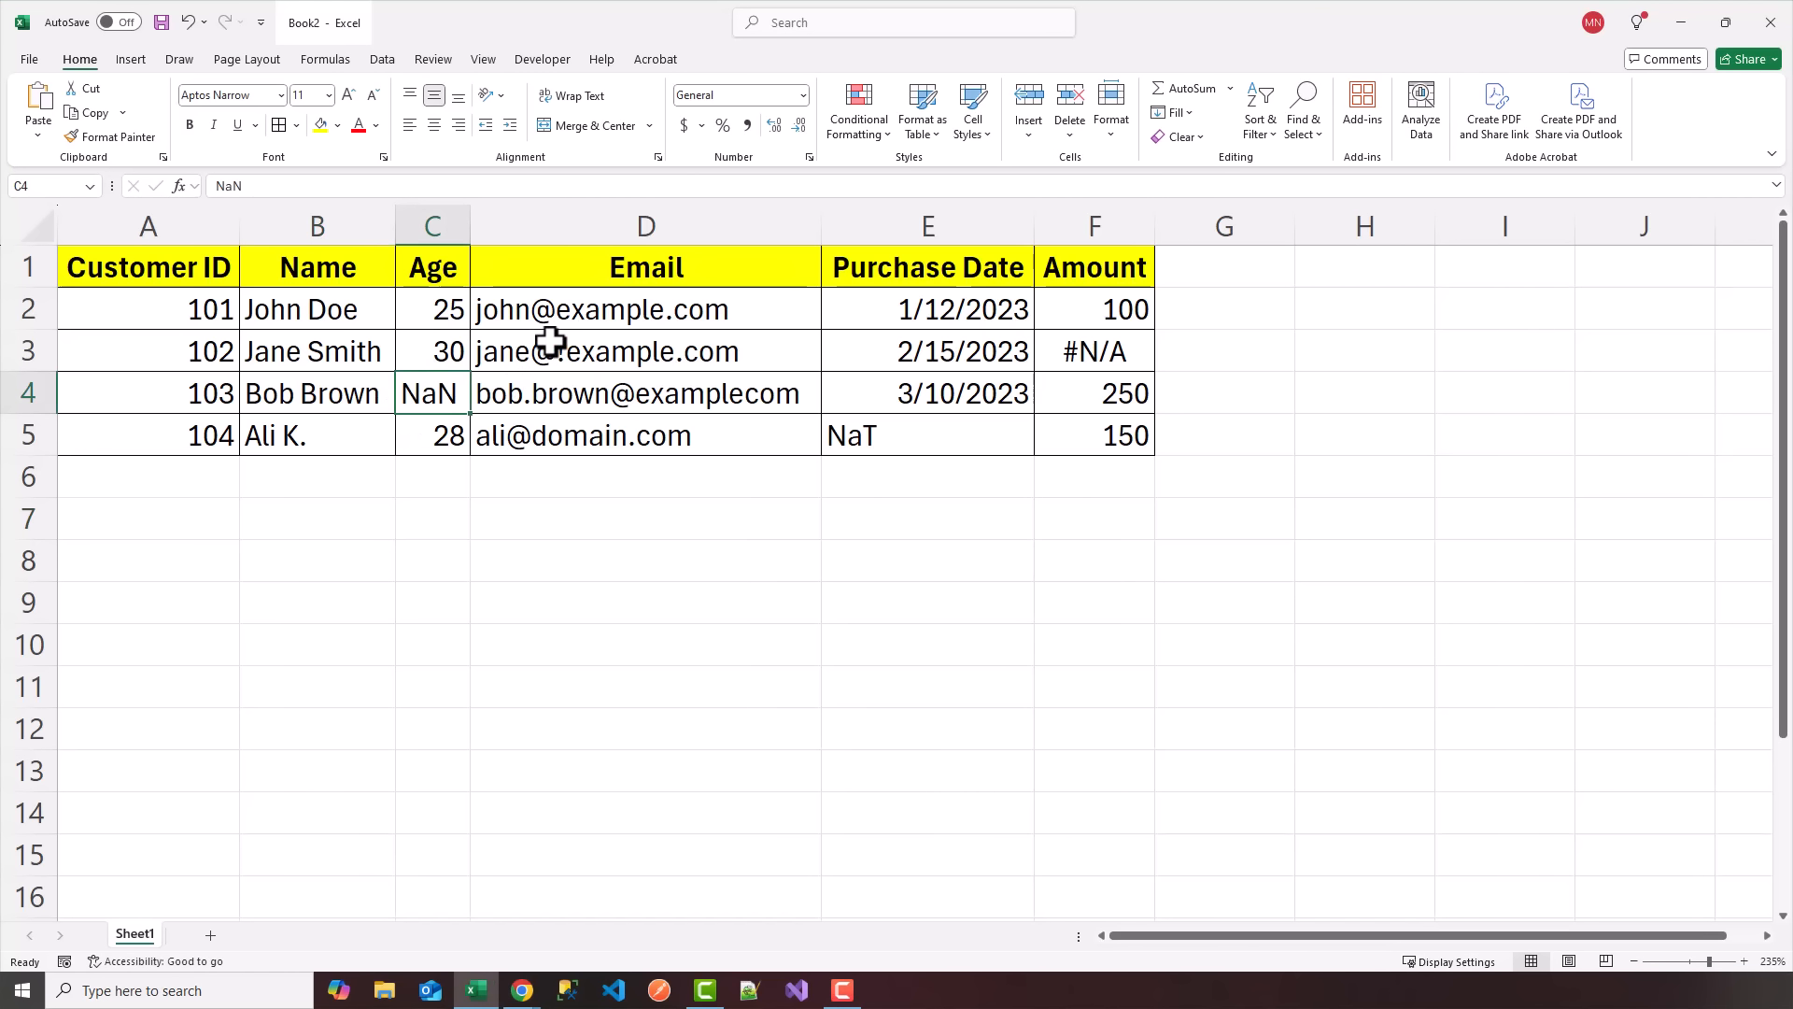
{"action": "left_click", "coordinate": [612, 362]}
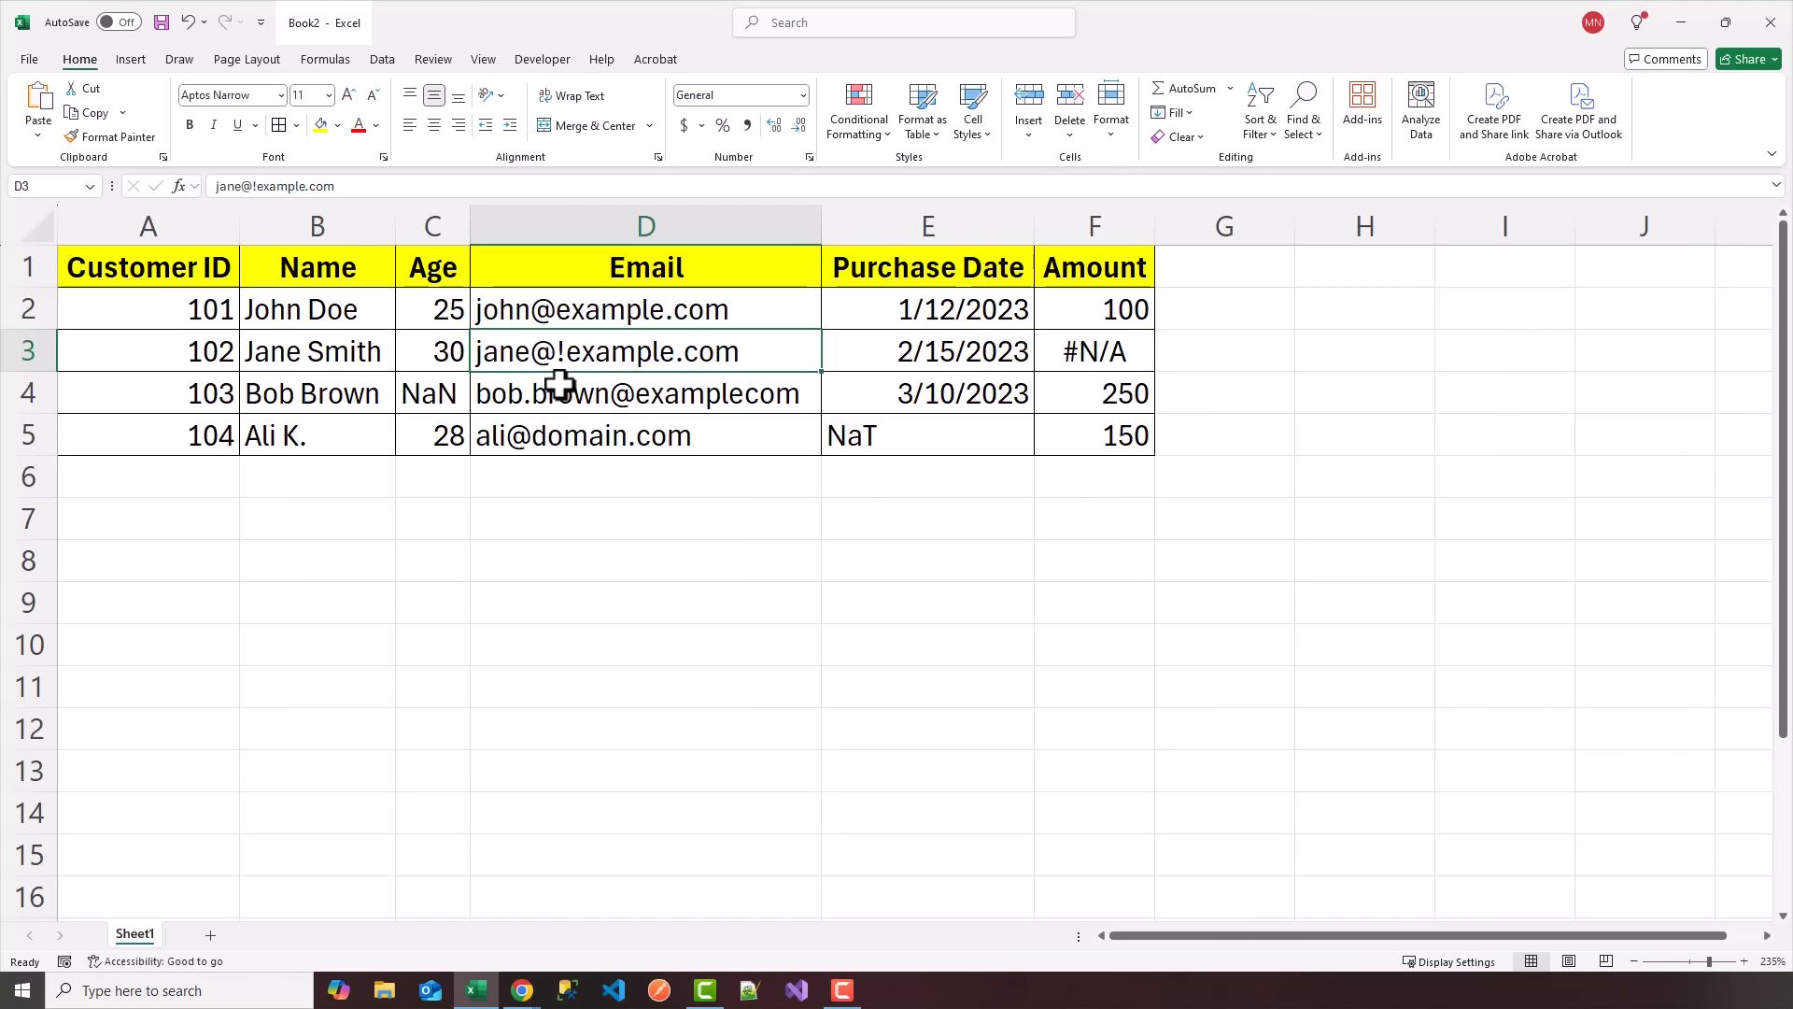
{"action": "left_click", "coordinate": [724, 394]}
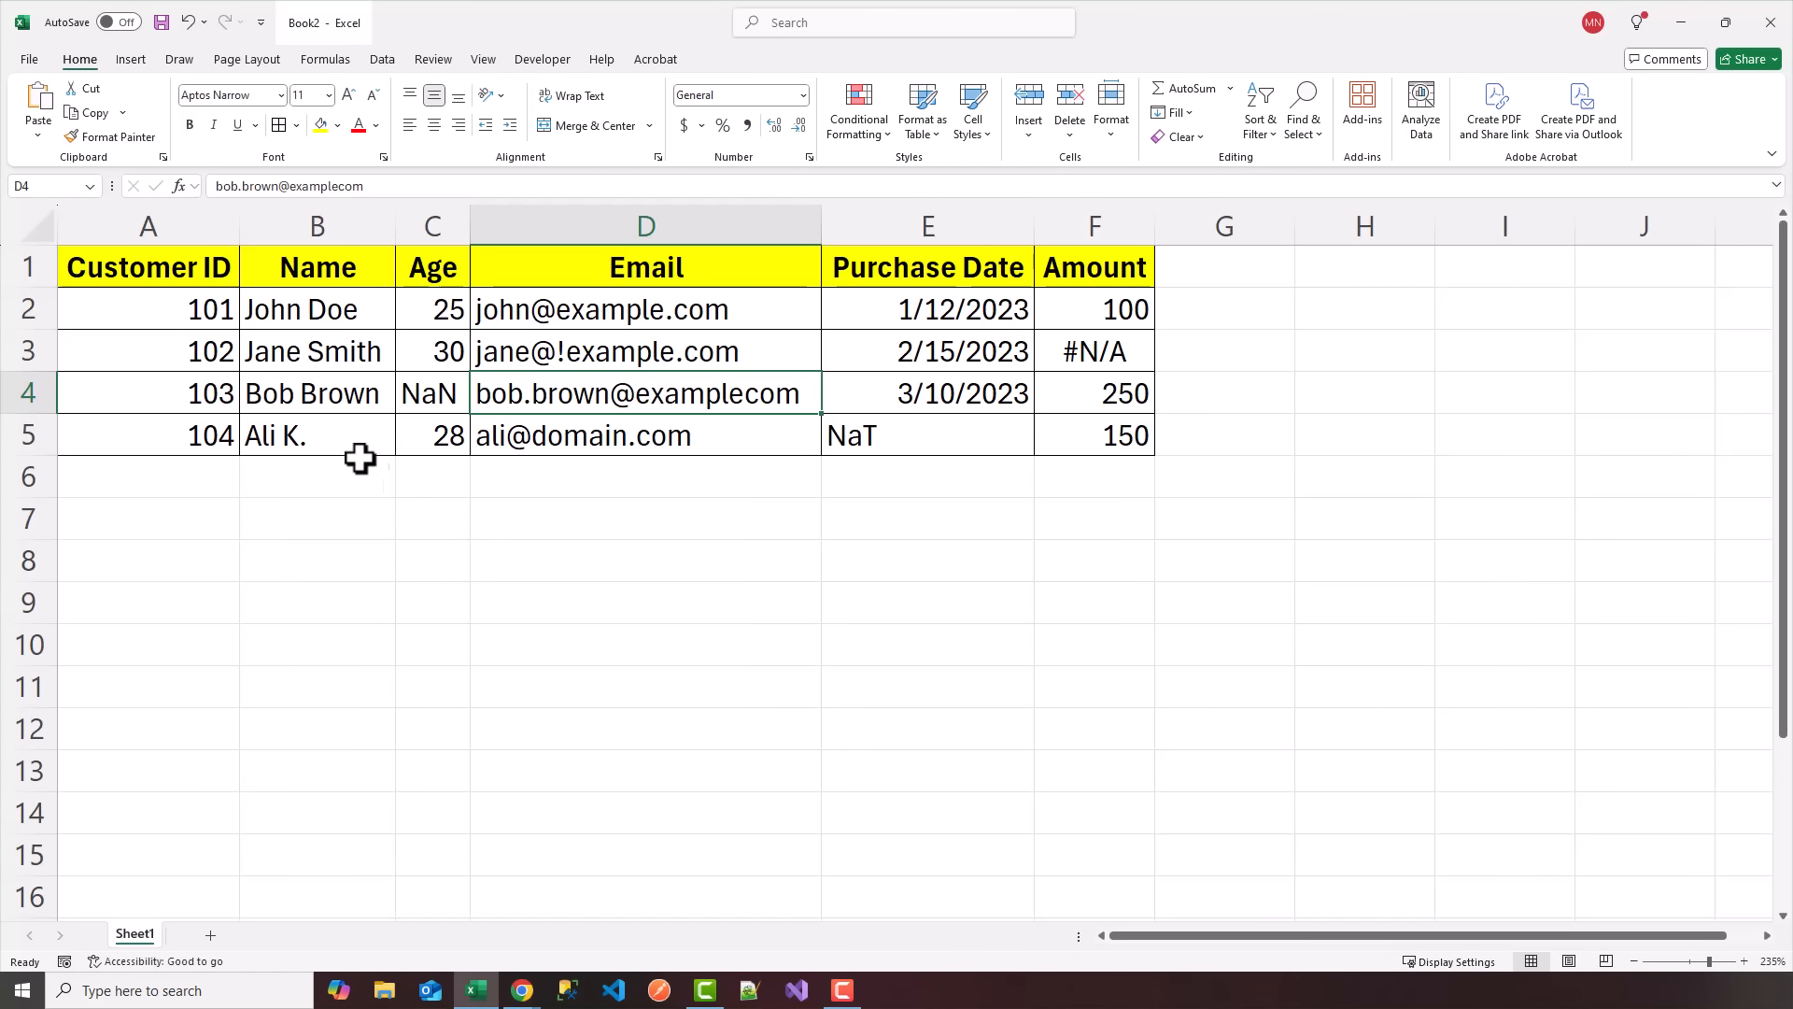
Load the customer data range A1:F5, with its header row, into Power Query as a table.
{"action": "left_click", "coordinate": [211, 338]}
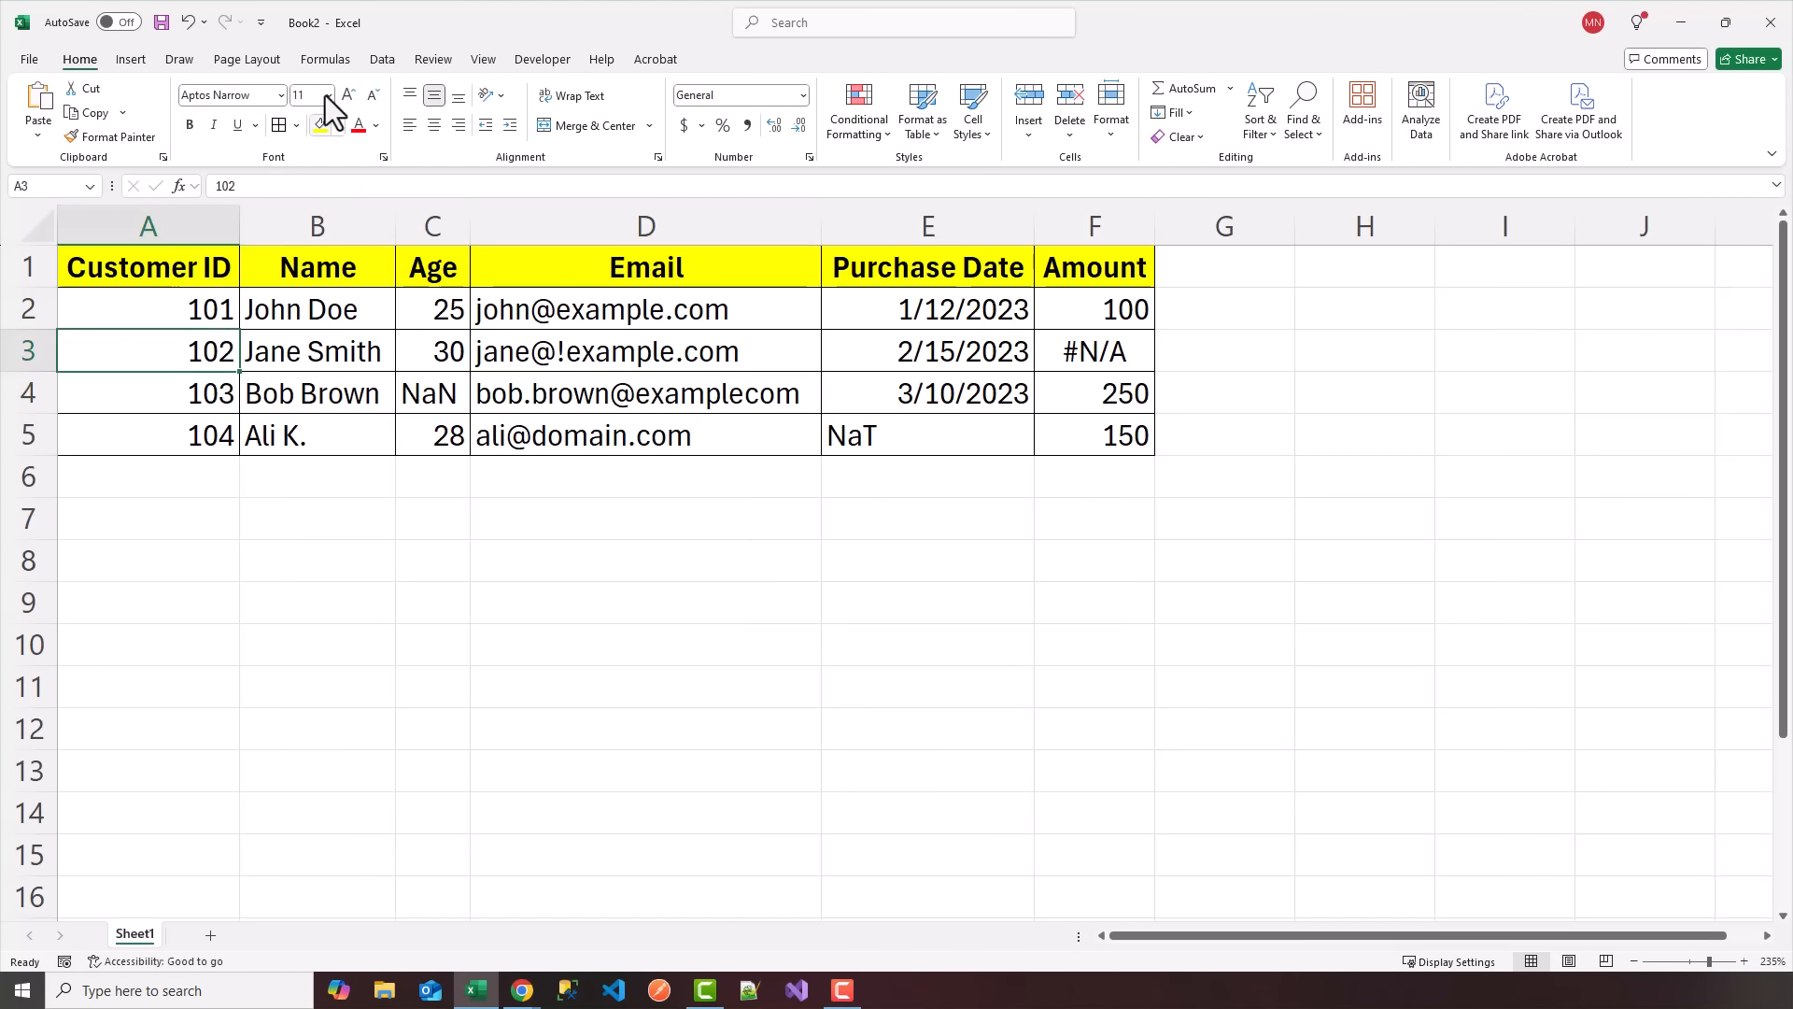
{"action": "left_click", "coordinate": [383, 62]}
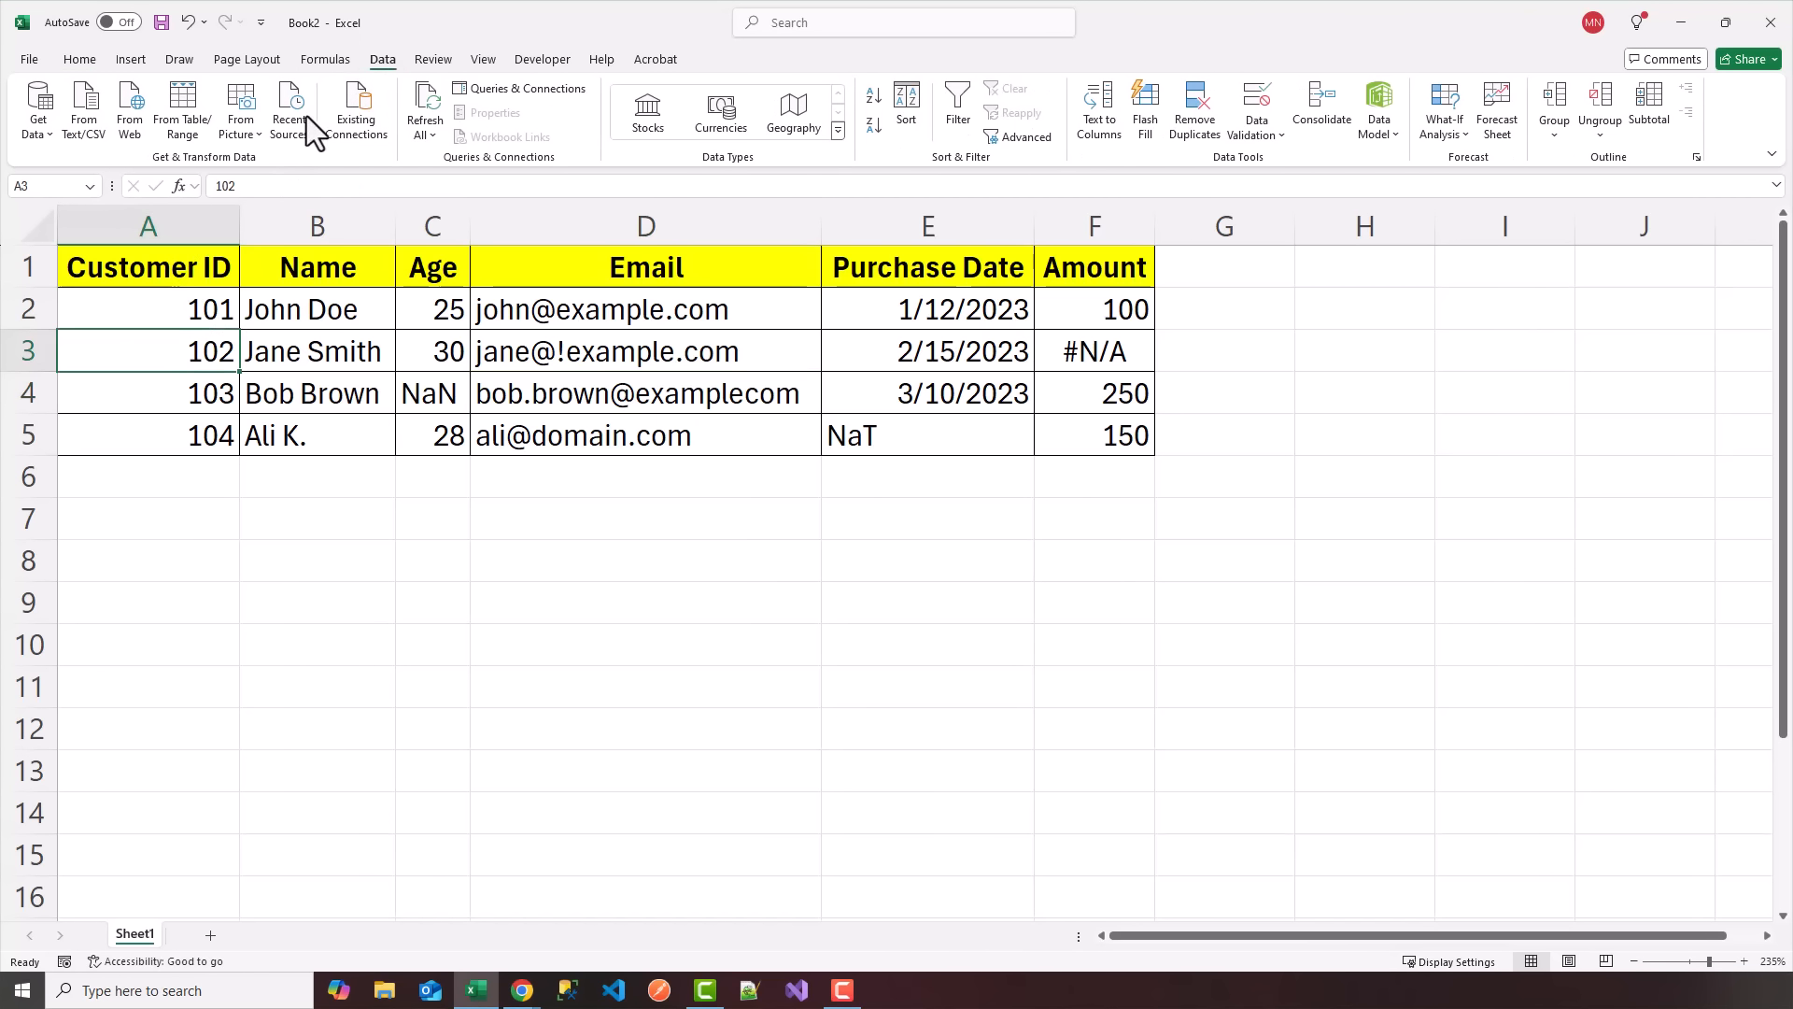
{"action": "left_click", "coordinate": [177, 117]}
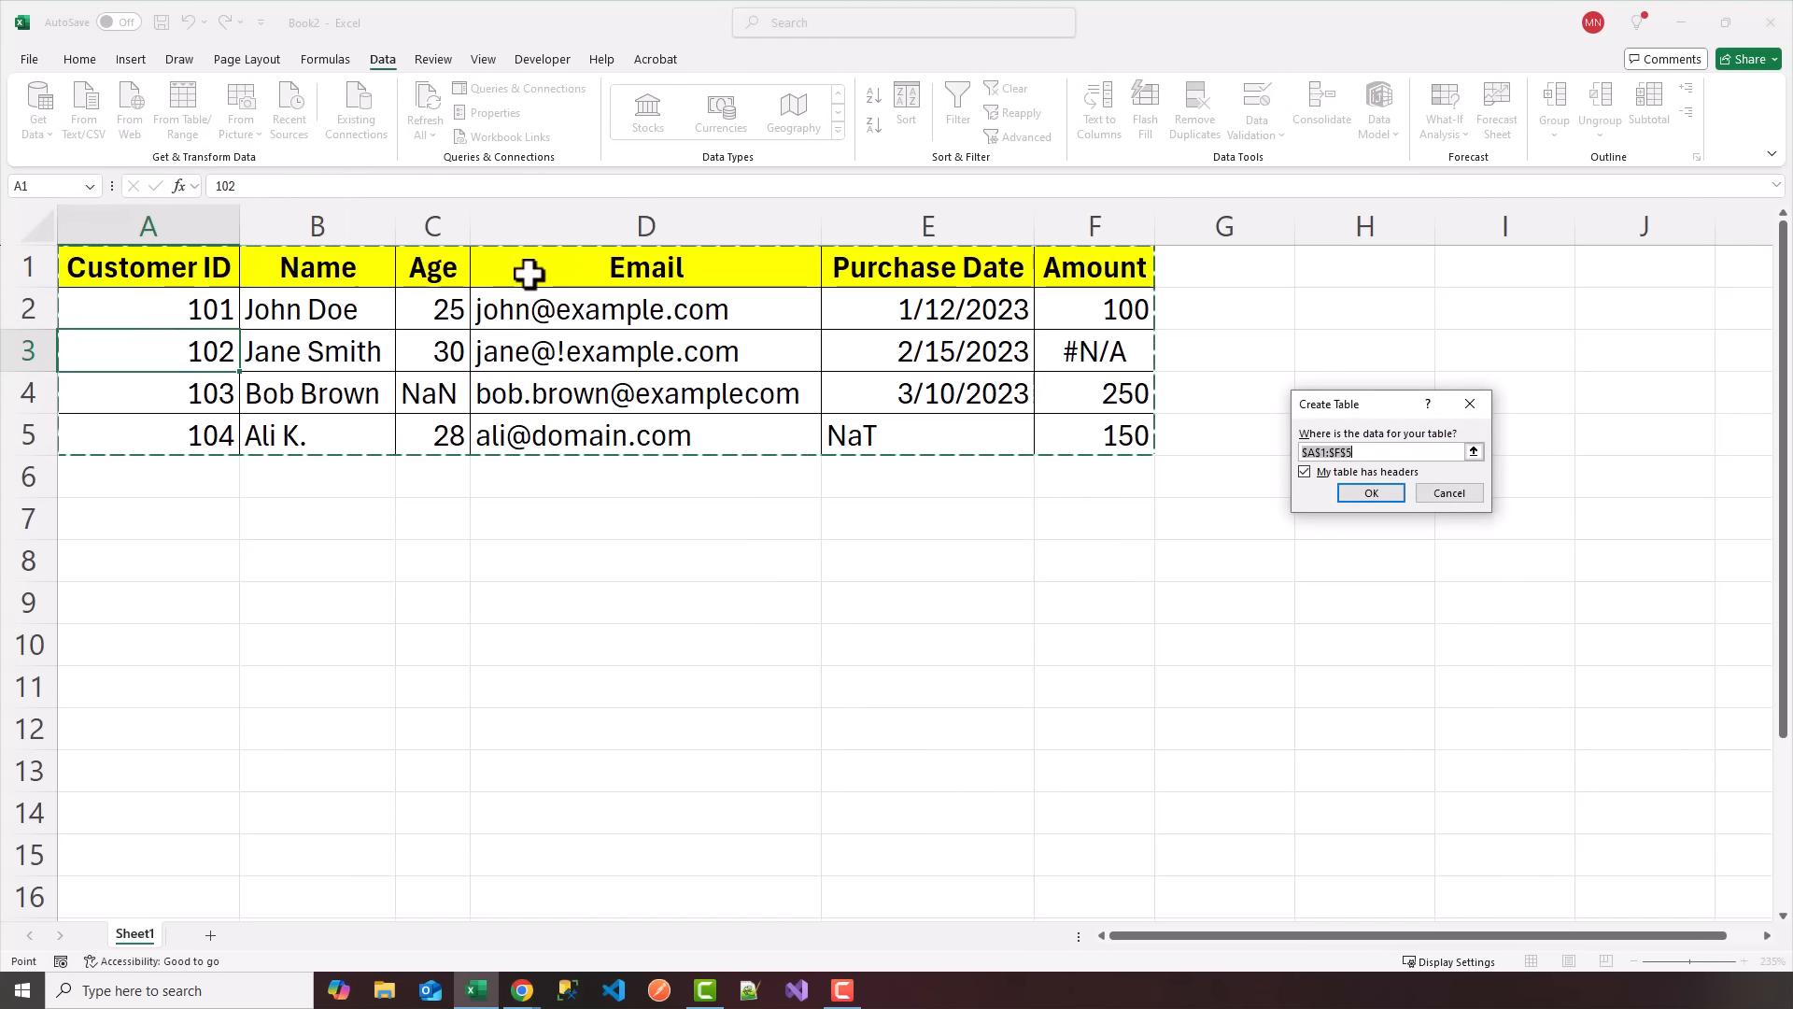
{"action": "left_click", "coordinate": [1307, 473]}
{"action": "left_click", "coordinate": [1307, 473]}
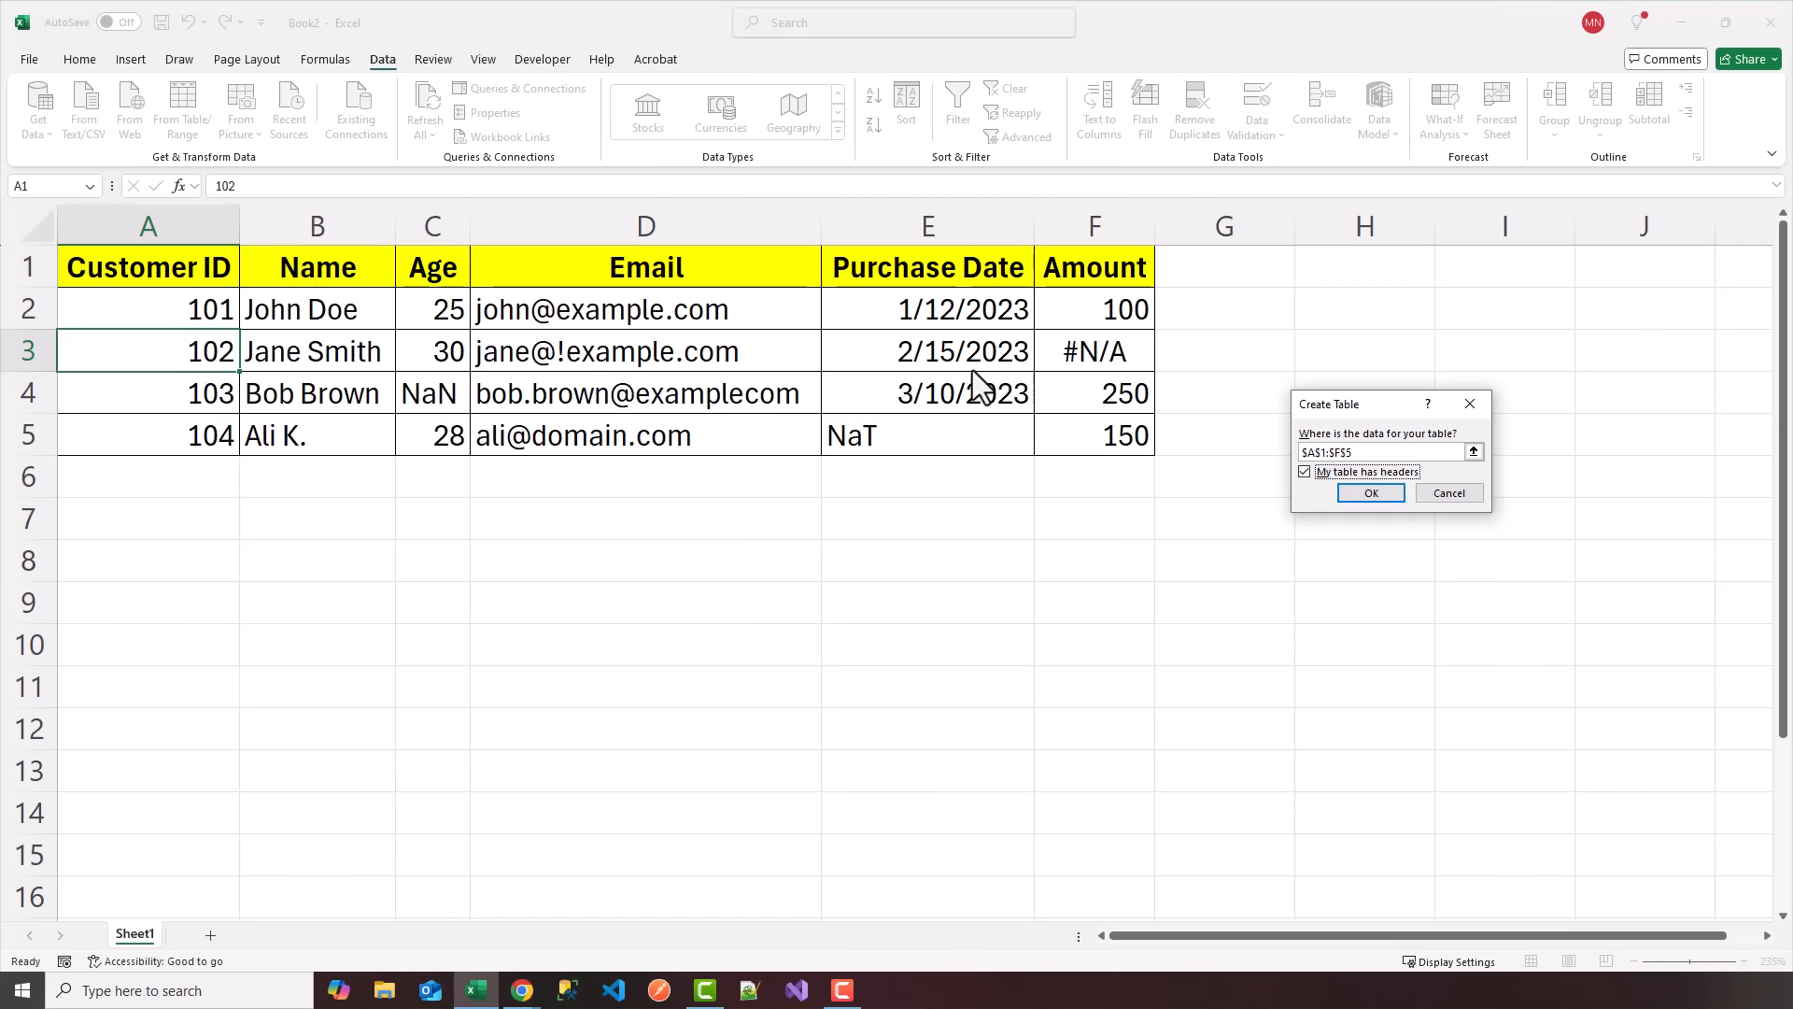
{"action": "left_click", "coordinate": [1373, 496]}
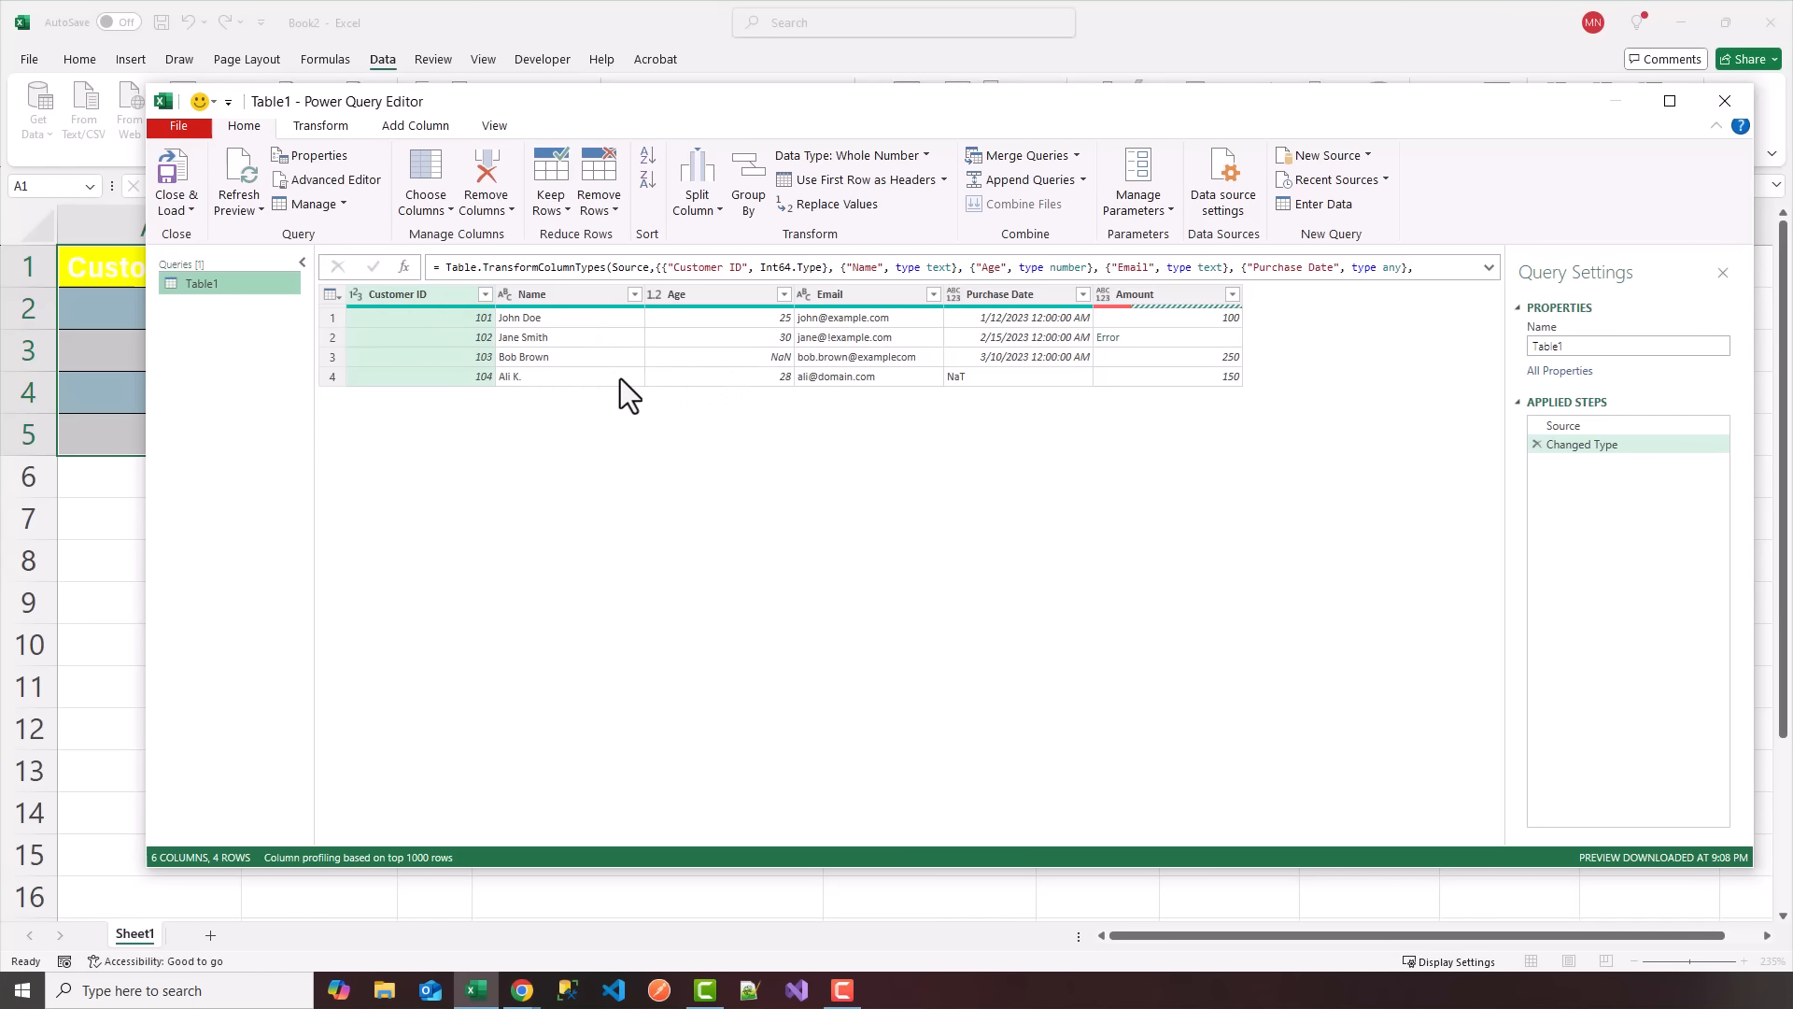
Transform the Name column so that each word is capitalized.
{"action": "right_click", "coordinate": [540, 298]}
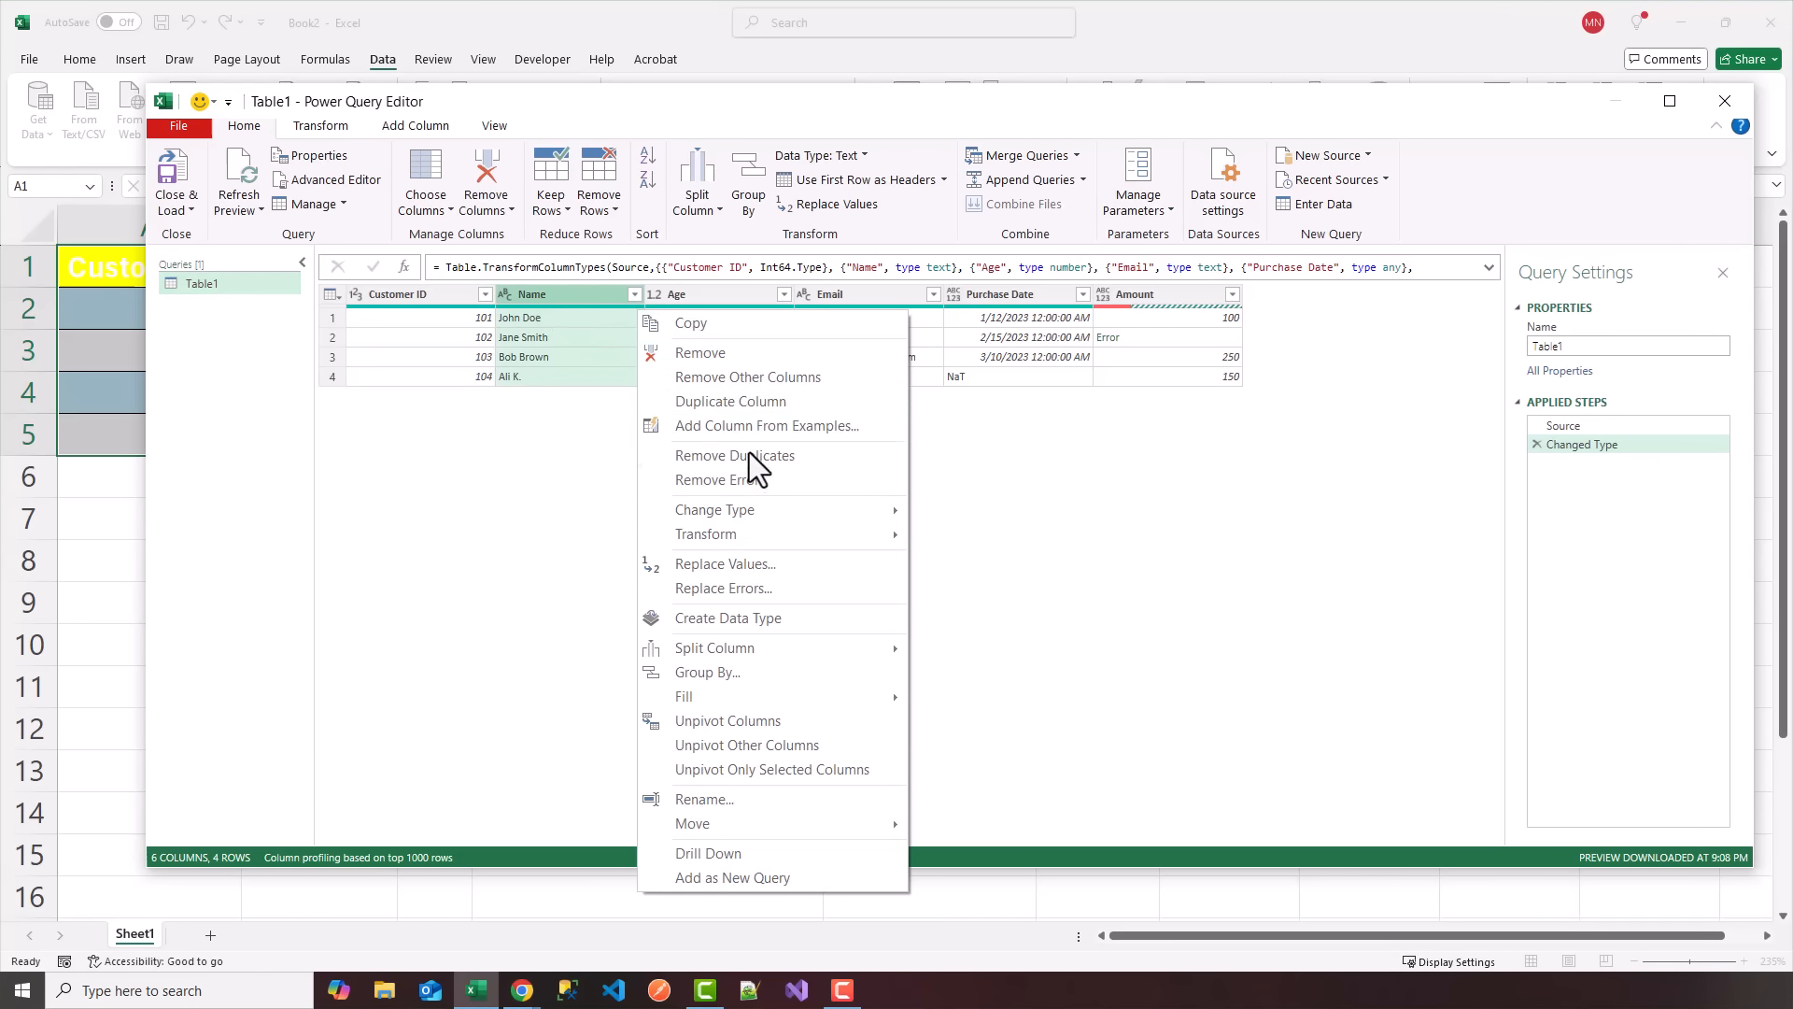
{"action": "mouse_move", "coordinate": [755, 538]}
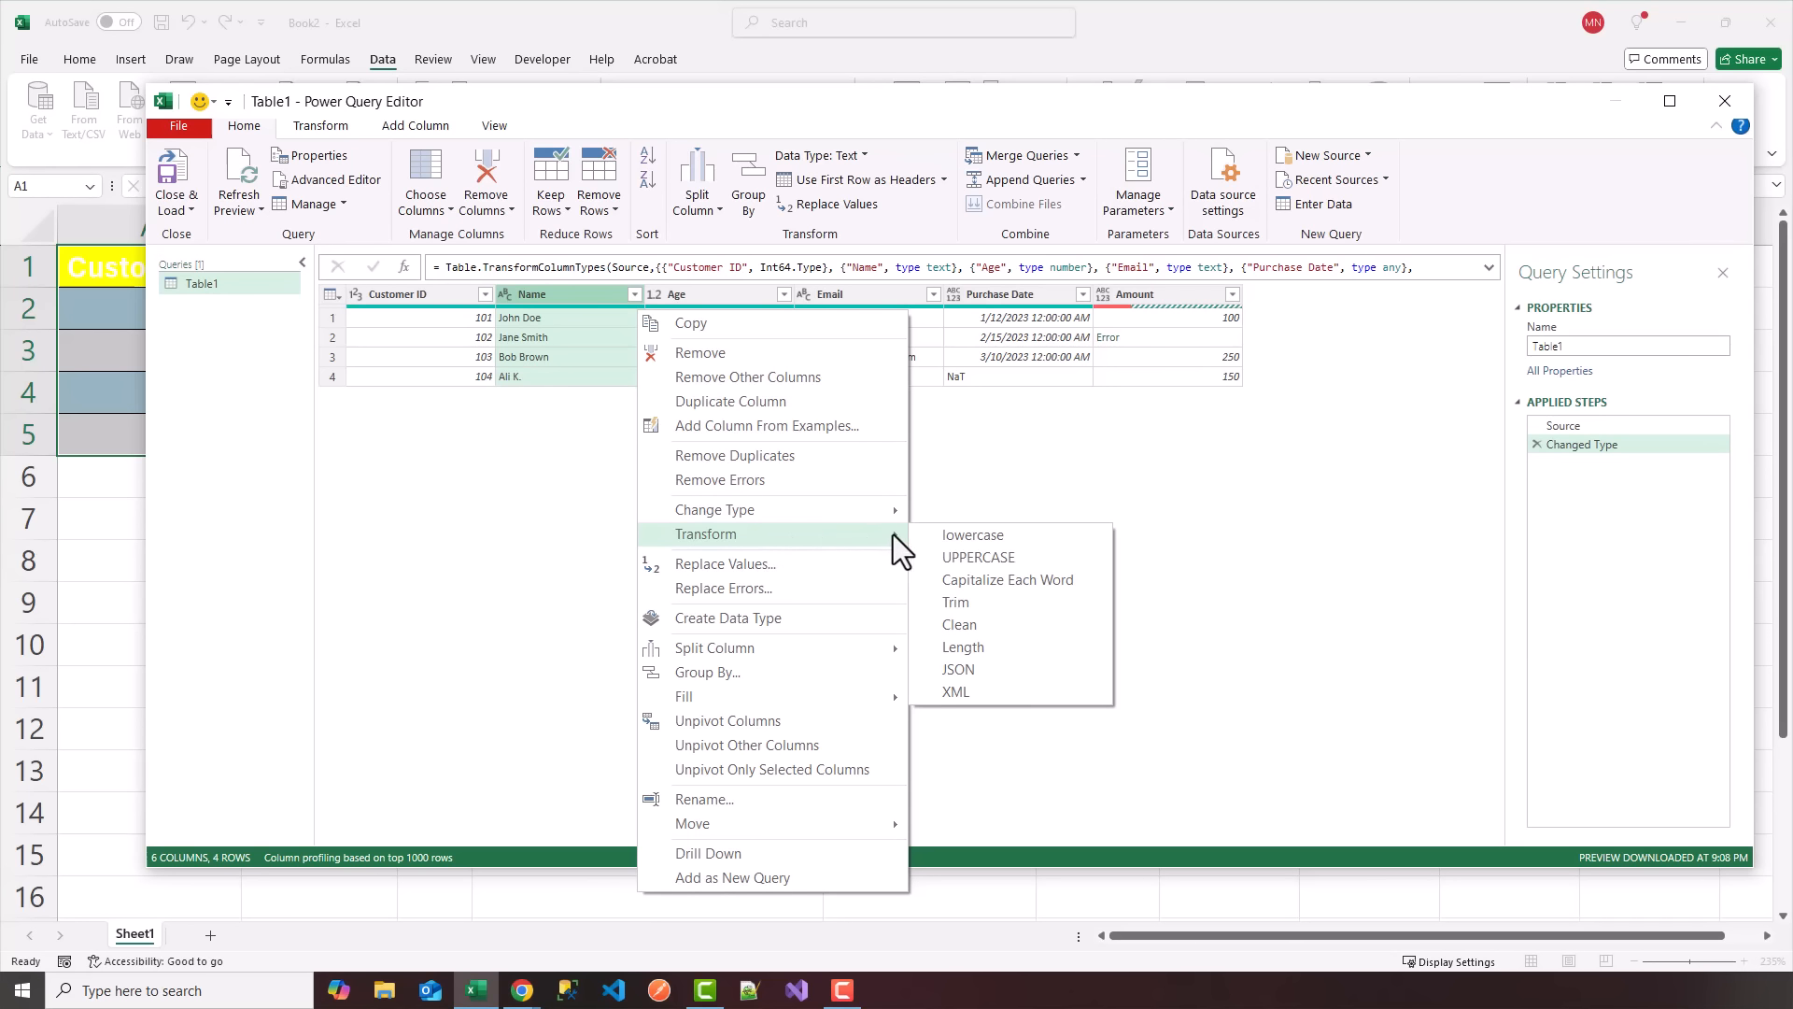
{"action": "left_click", "coordinate": [1011, 581]}
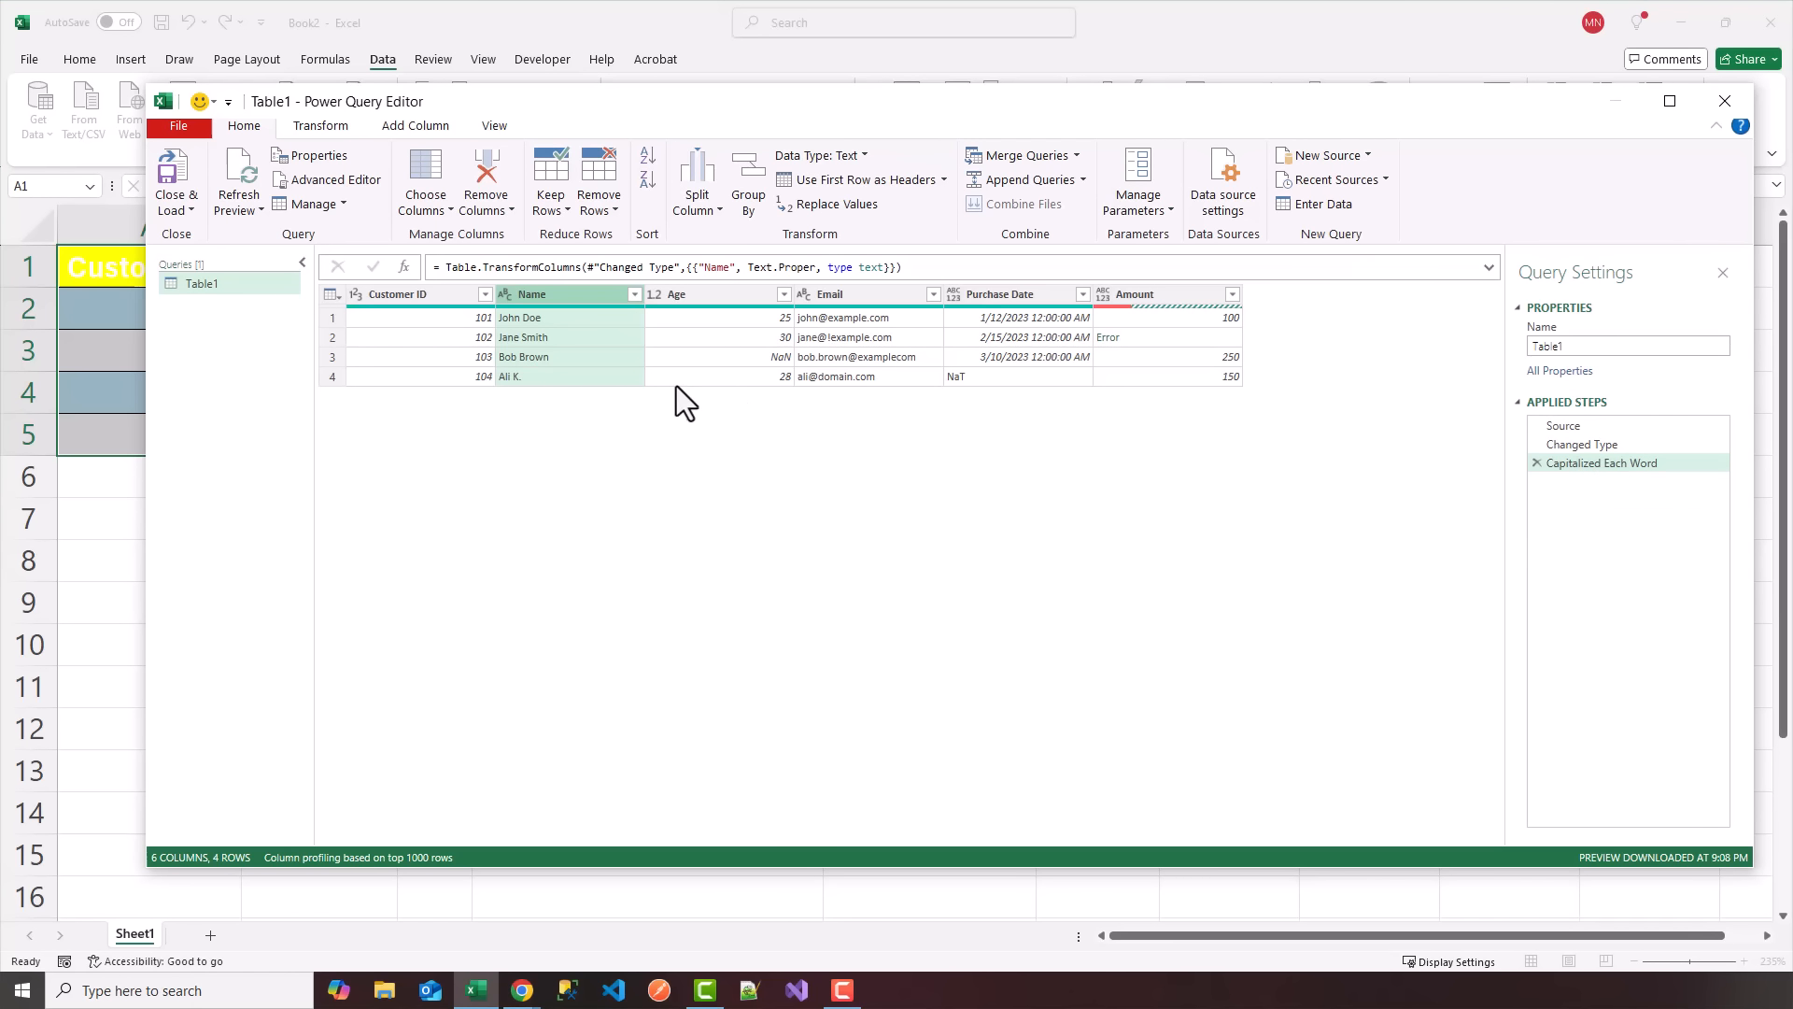
Replace the value NaN with 0 in the Age column.
{"action": "right_click", "coordinate": [692, 297]}
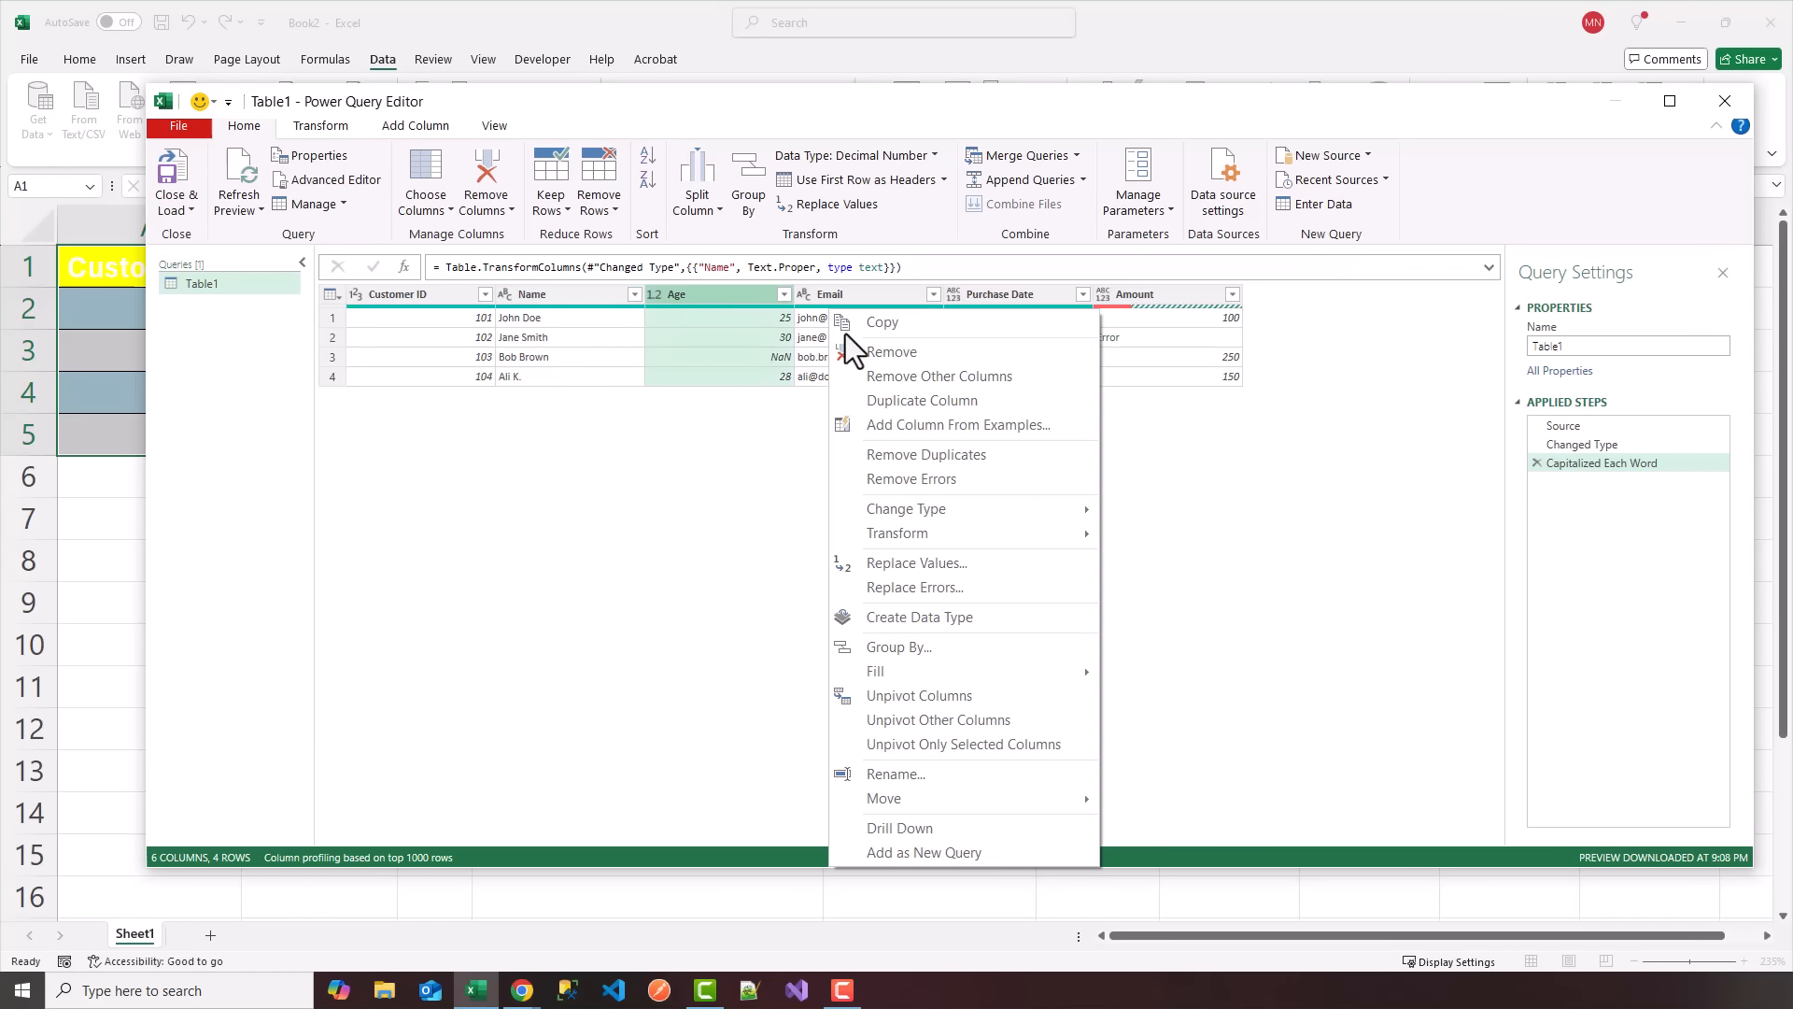
{"action": "left_click", "coordinate": [900, 564]}
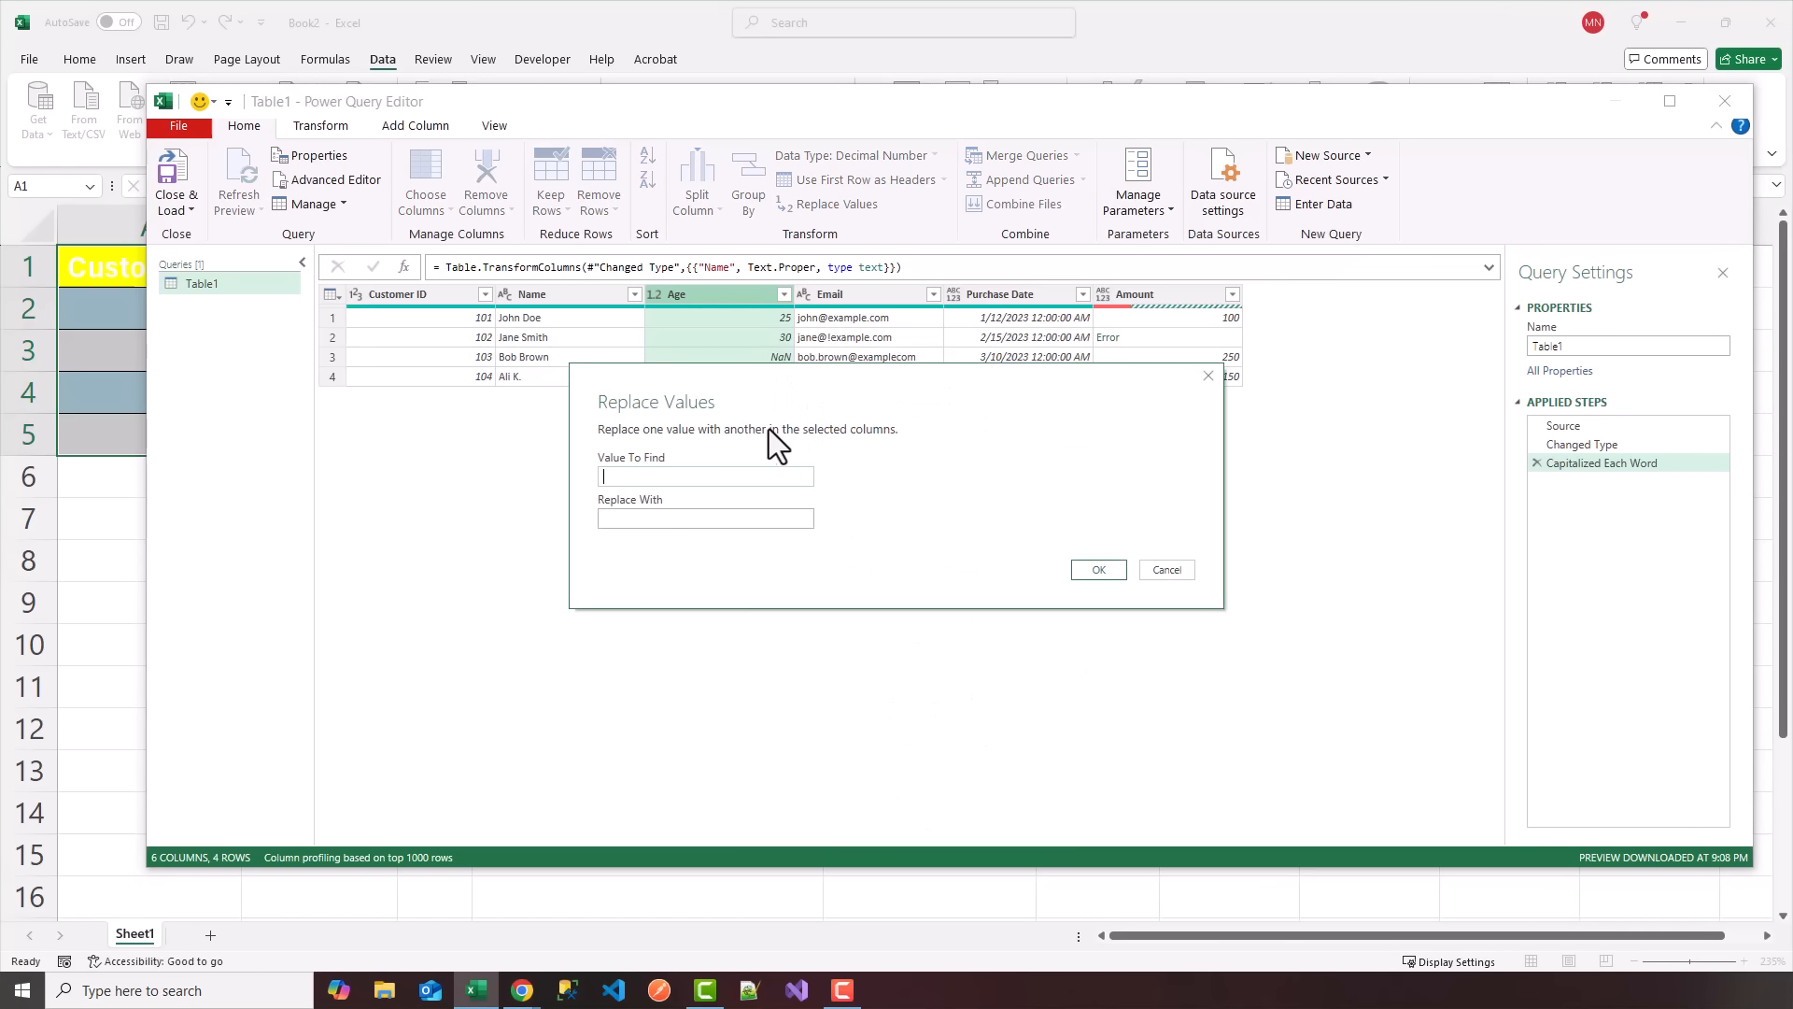
{"action": "left_click_drag", "start_coordinate": [745, 379], "coordinate": [833, 451]}
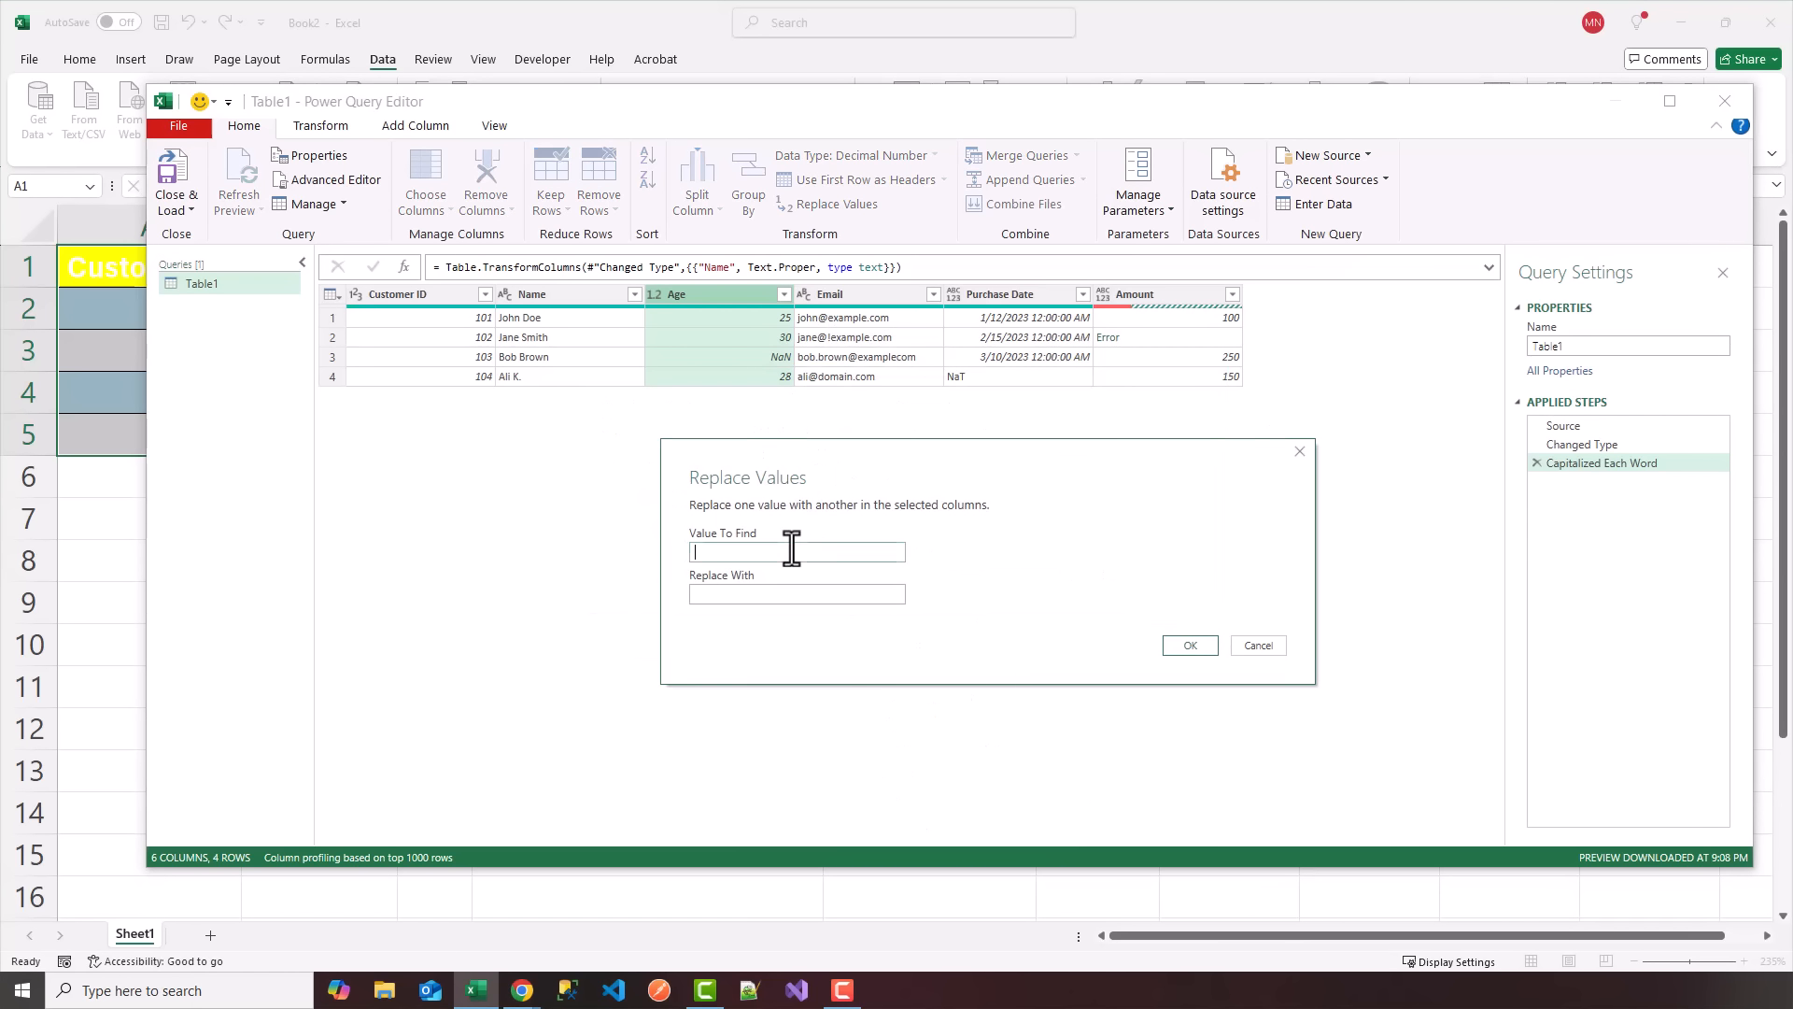
{"action": "type", "text": "NaN"}
{"action": "type", "text": "0"}
{"action": "left_click", "coordinate": [1190, 646]}
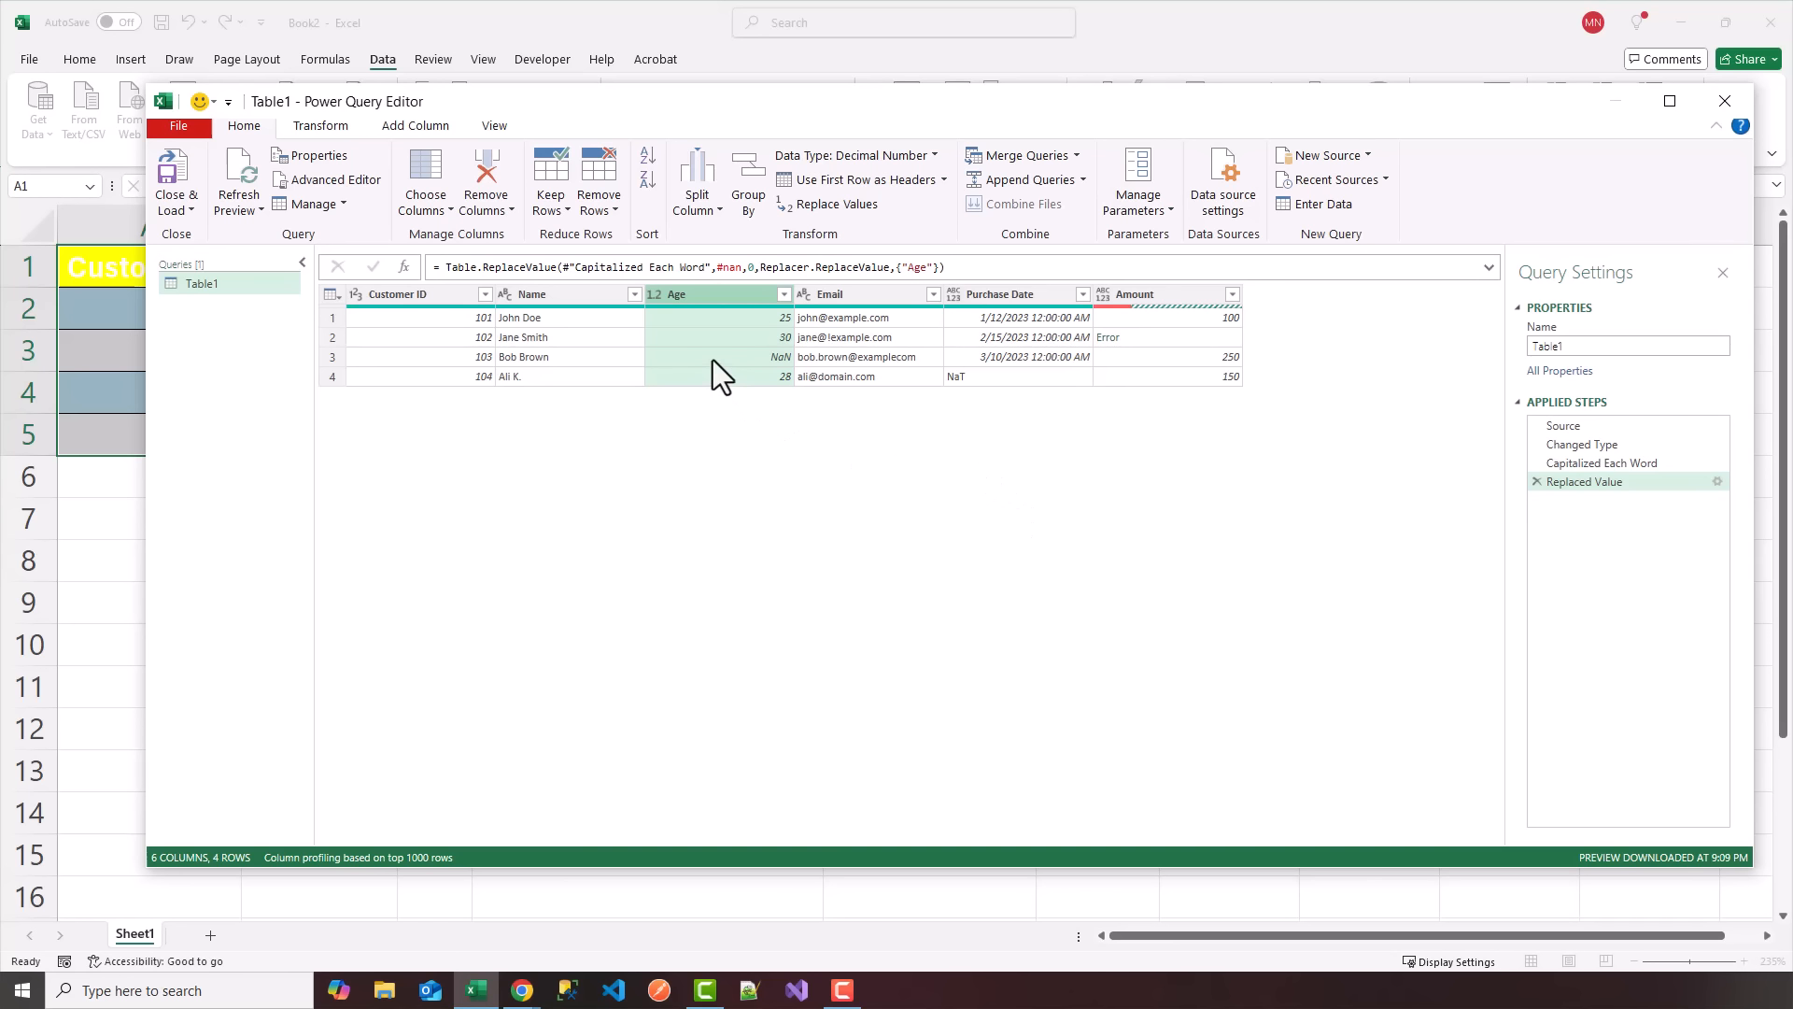
Replace errors in the Age column with 0.
{"action": "right_click", "coordinate": [725, 301]}
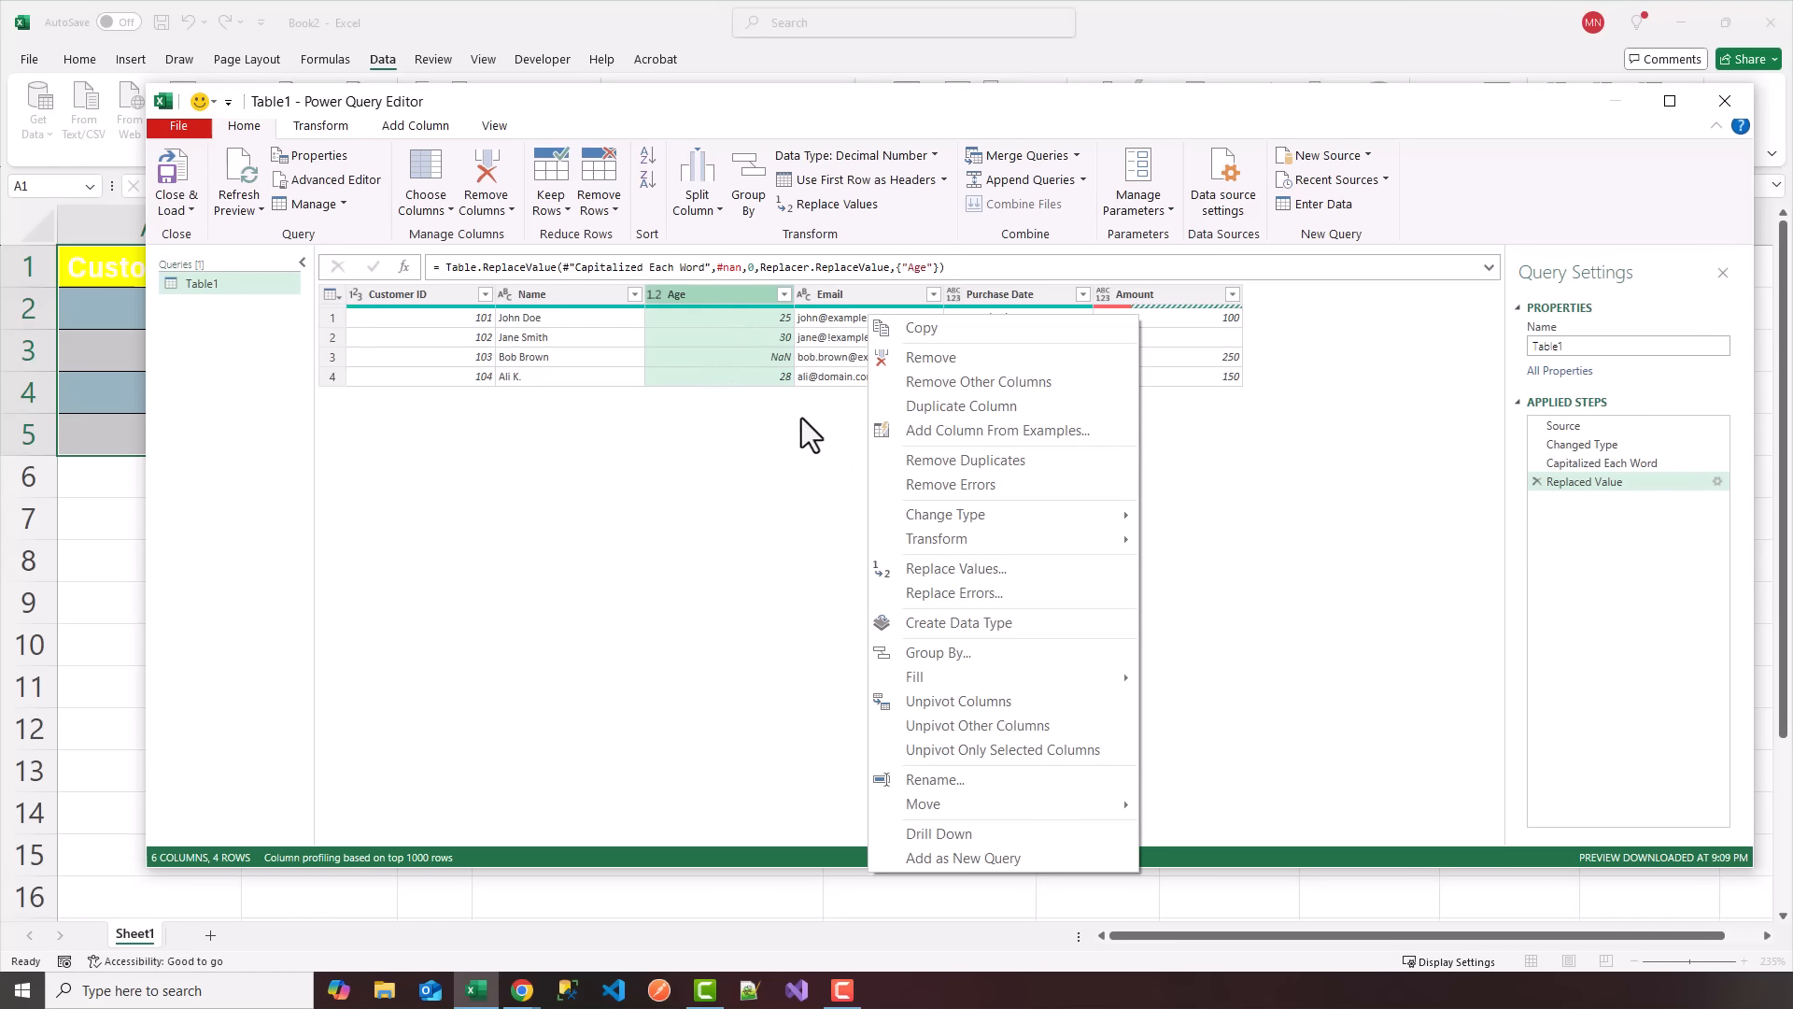
{"action": "left_click", "coordinate": [933, 596]}
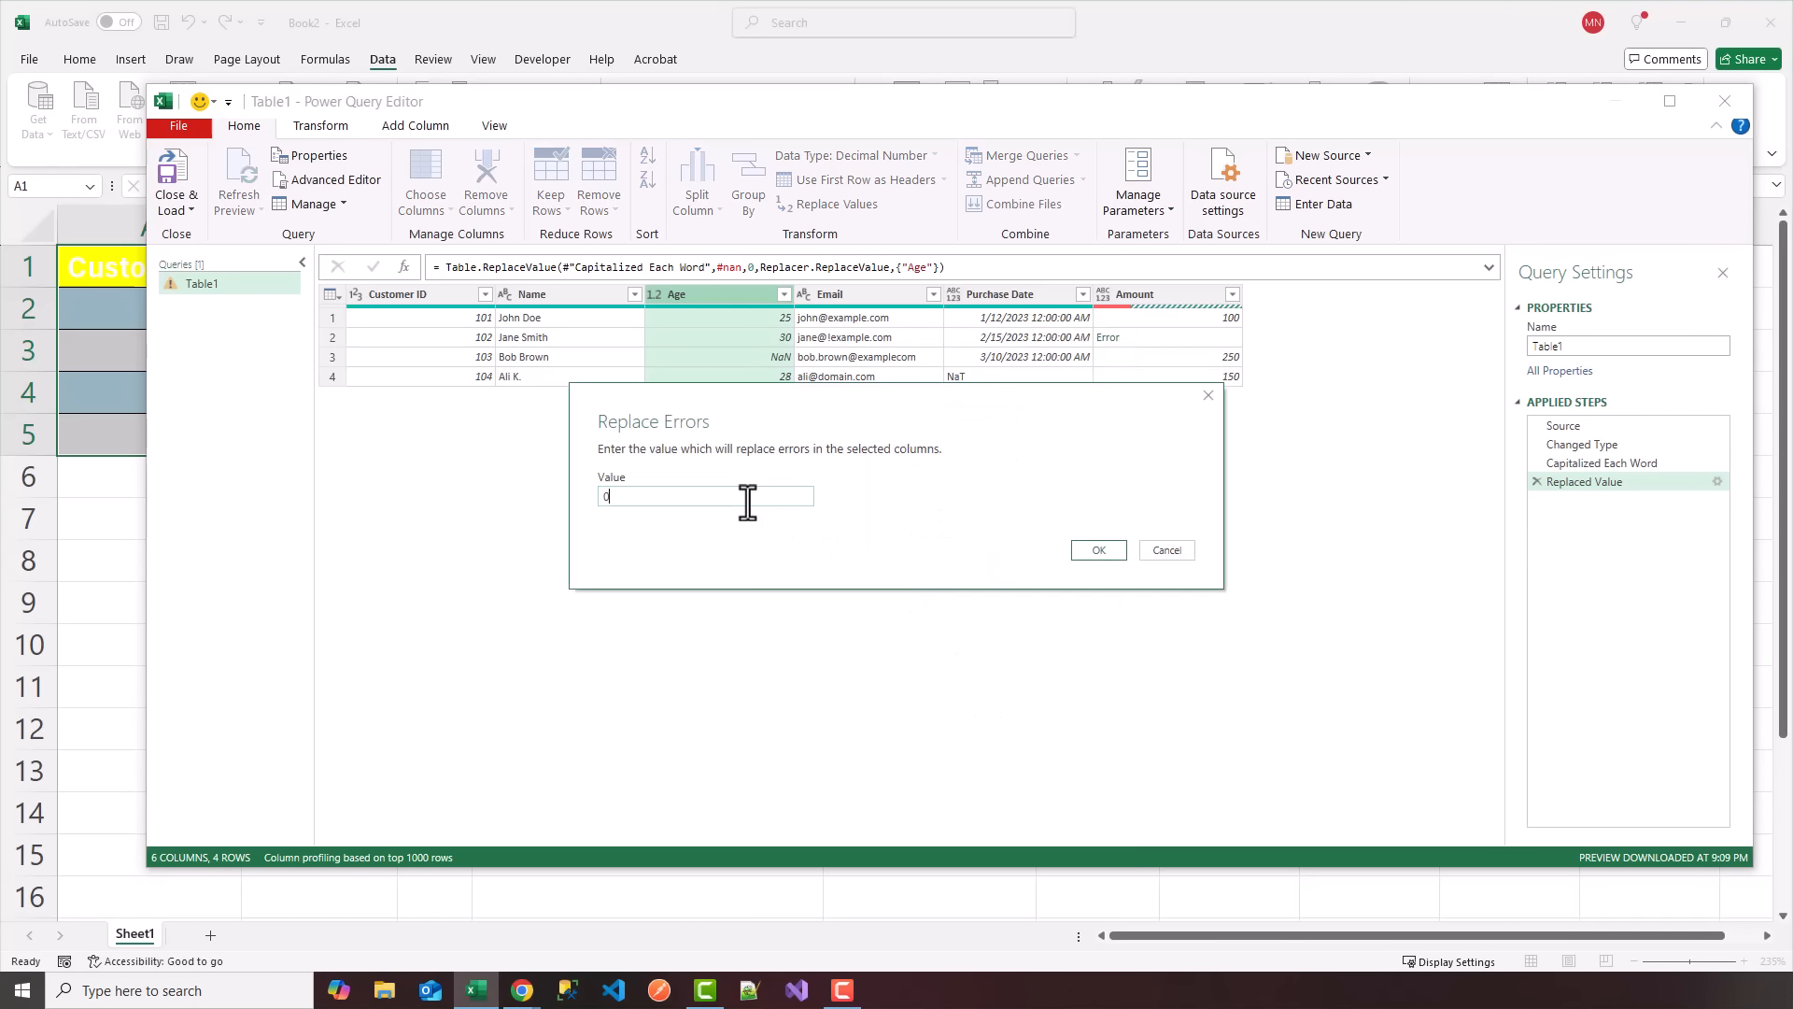
{"action": "left_click", "coordinate": [1094, 551]}
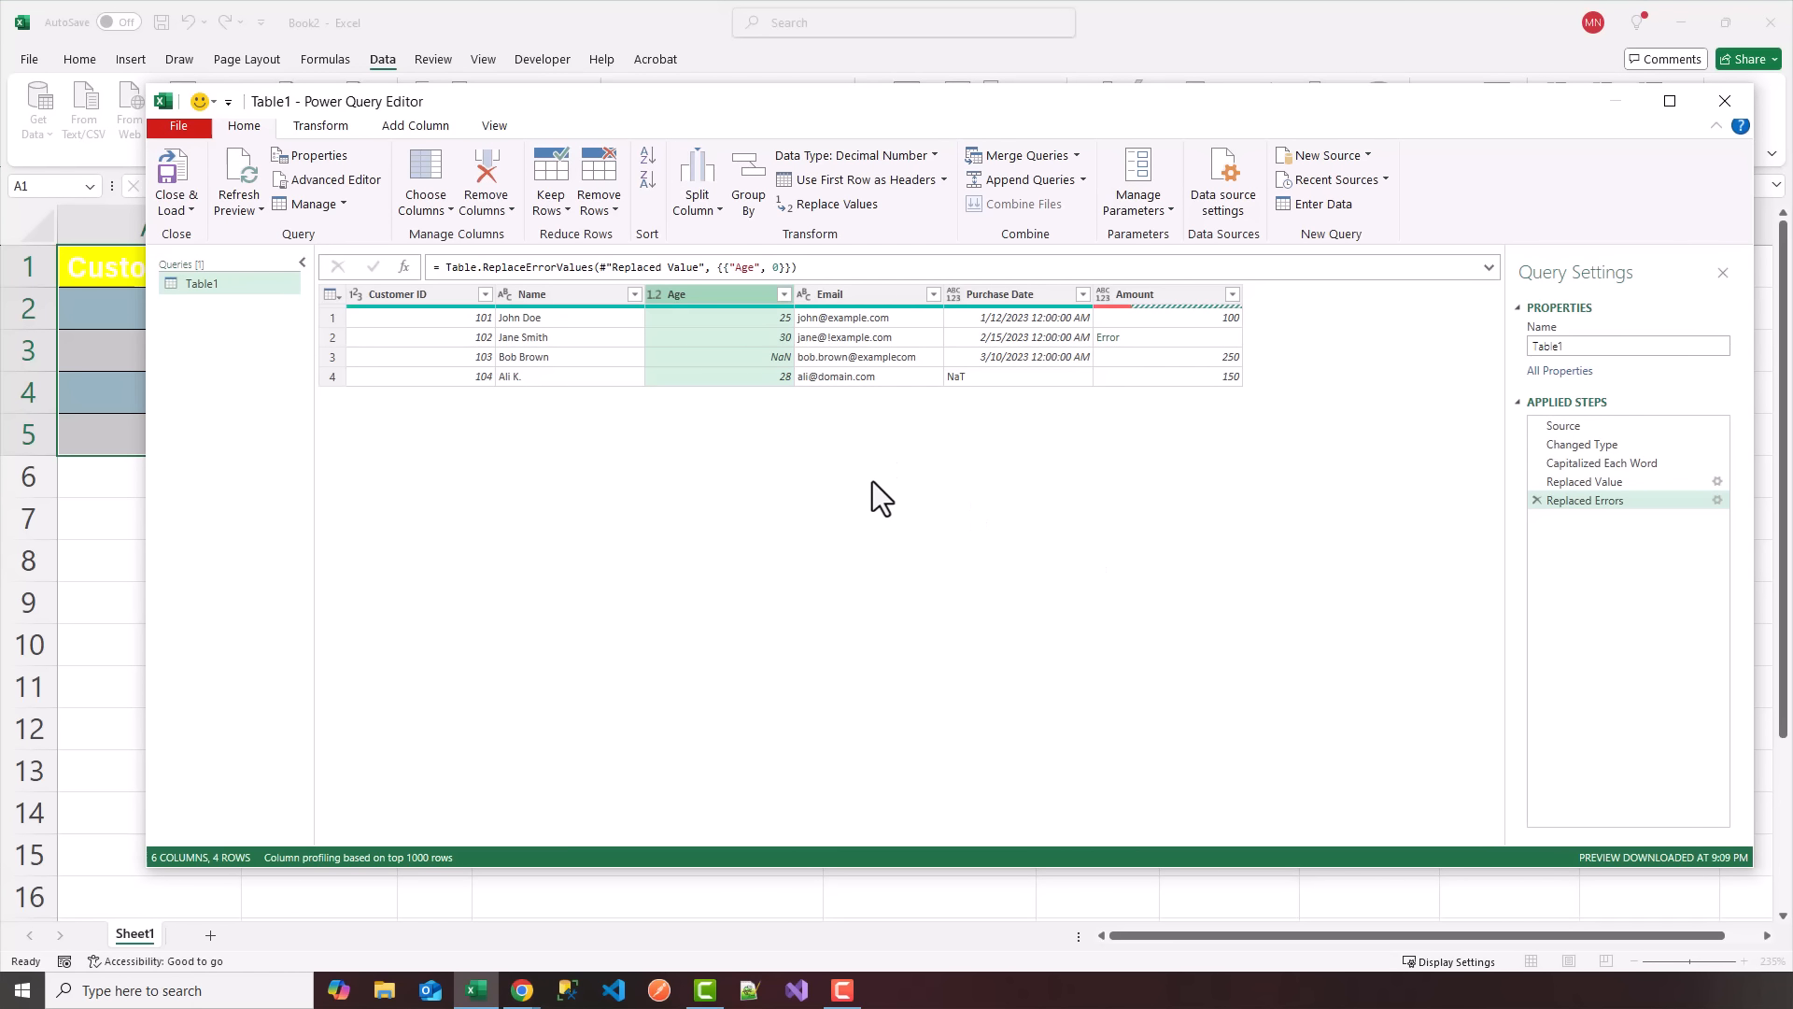
Add a second value replacement to the Age column, finding NaN and substituting 0.
{"action": "right_click", "coordinate": [727, 299]}
{"action": "left_click", "coordinate": [958, 568]}
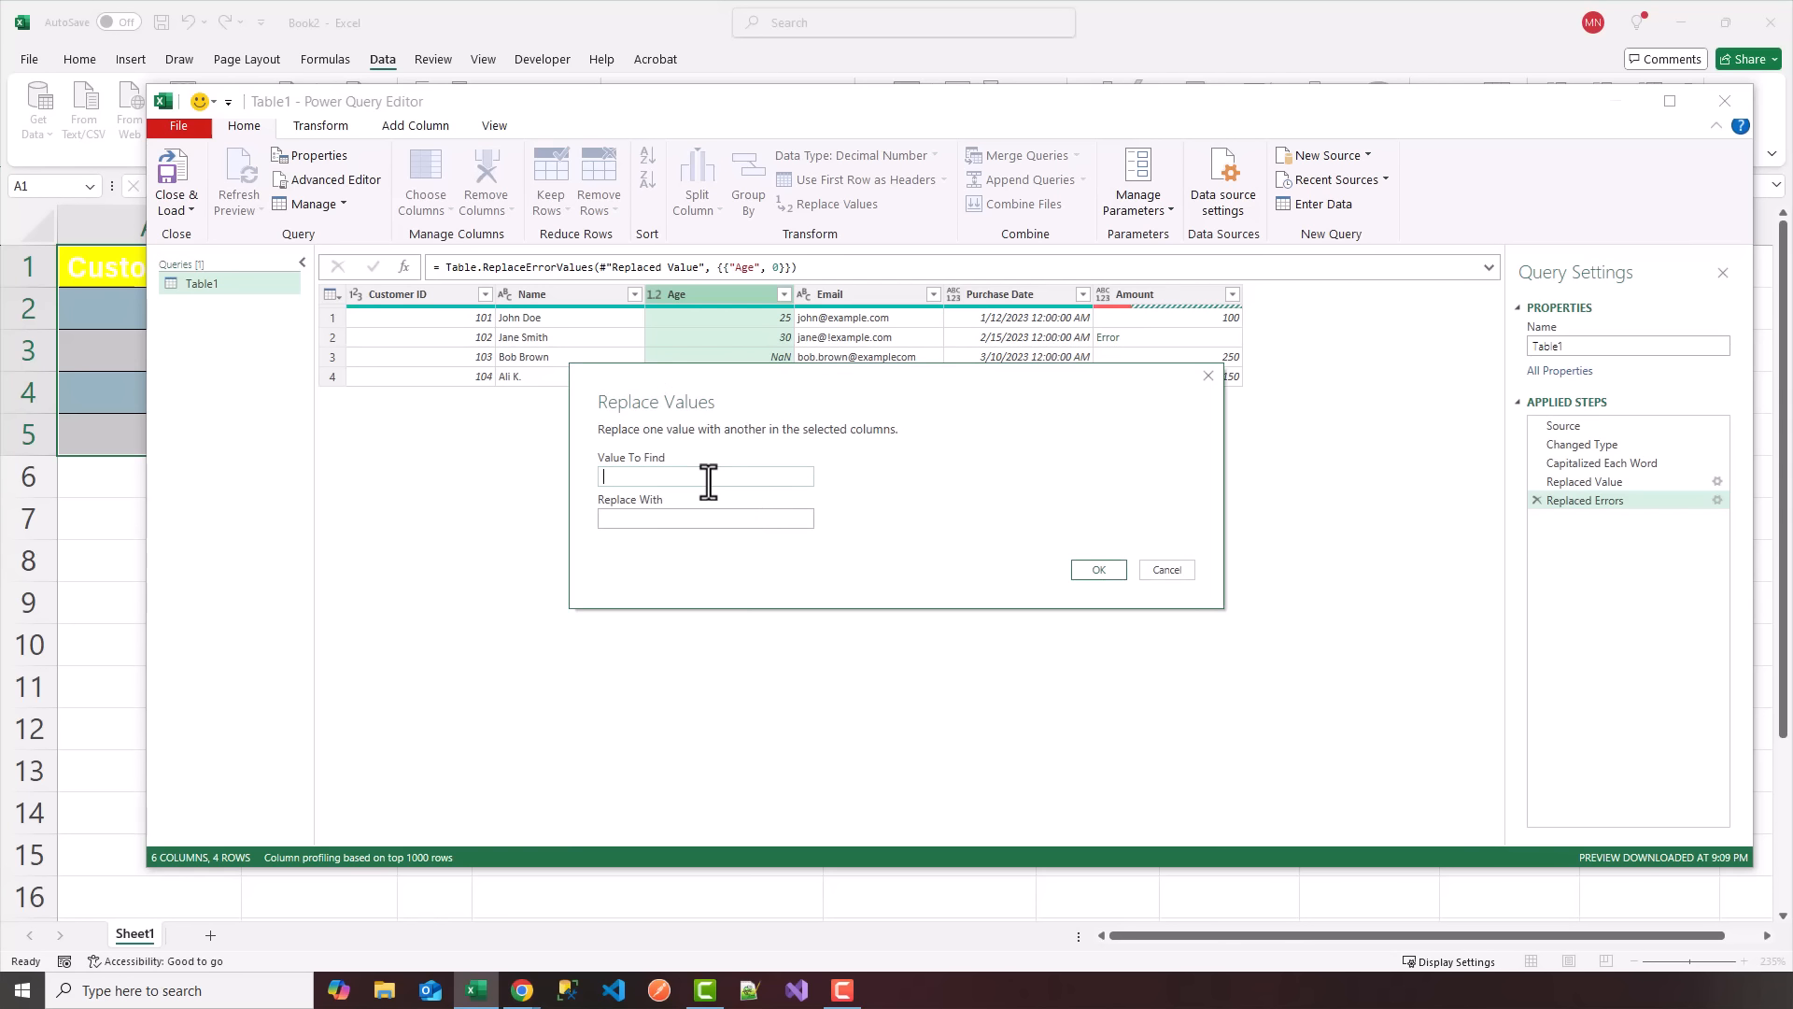
{"action": "type", "text": "\"NaN"}
{"action": "key", "text": "Tab"}
{"action": "type", "text": "0"}
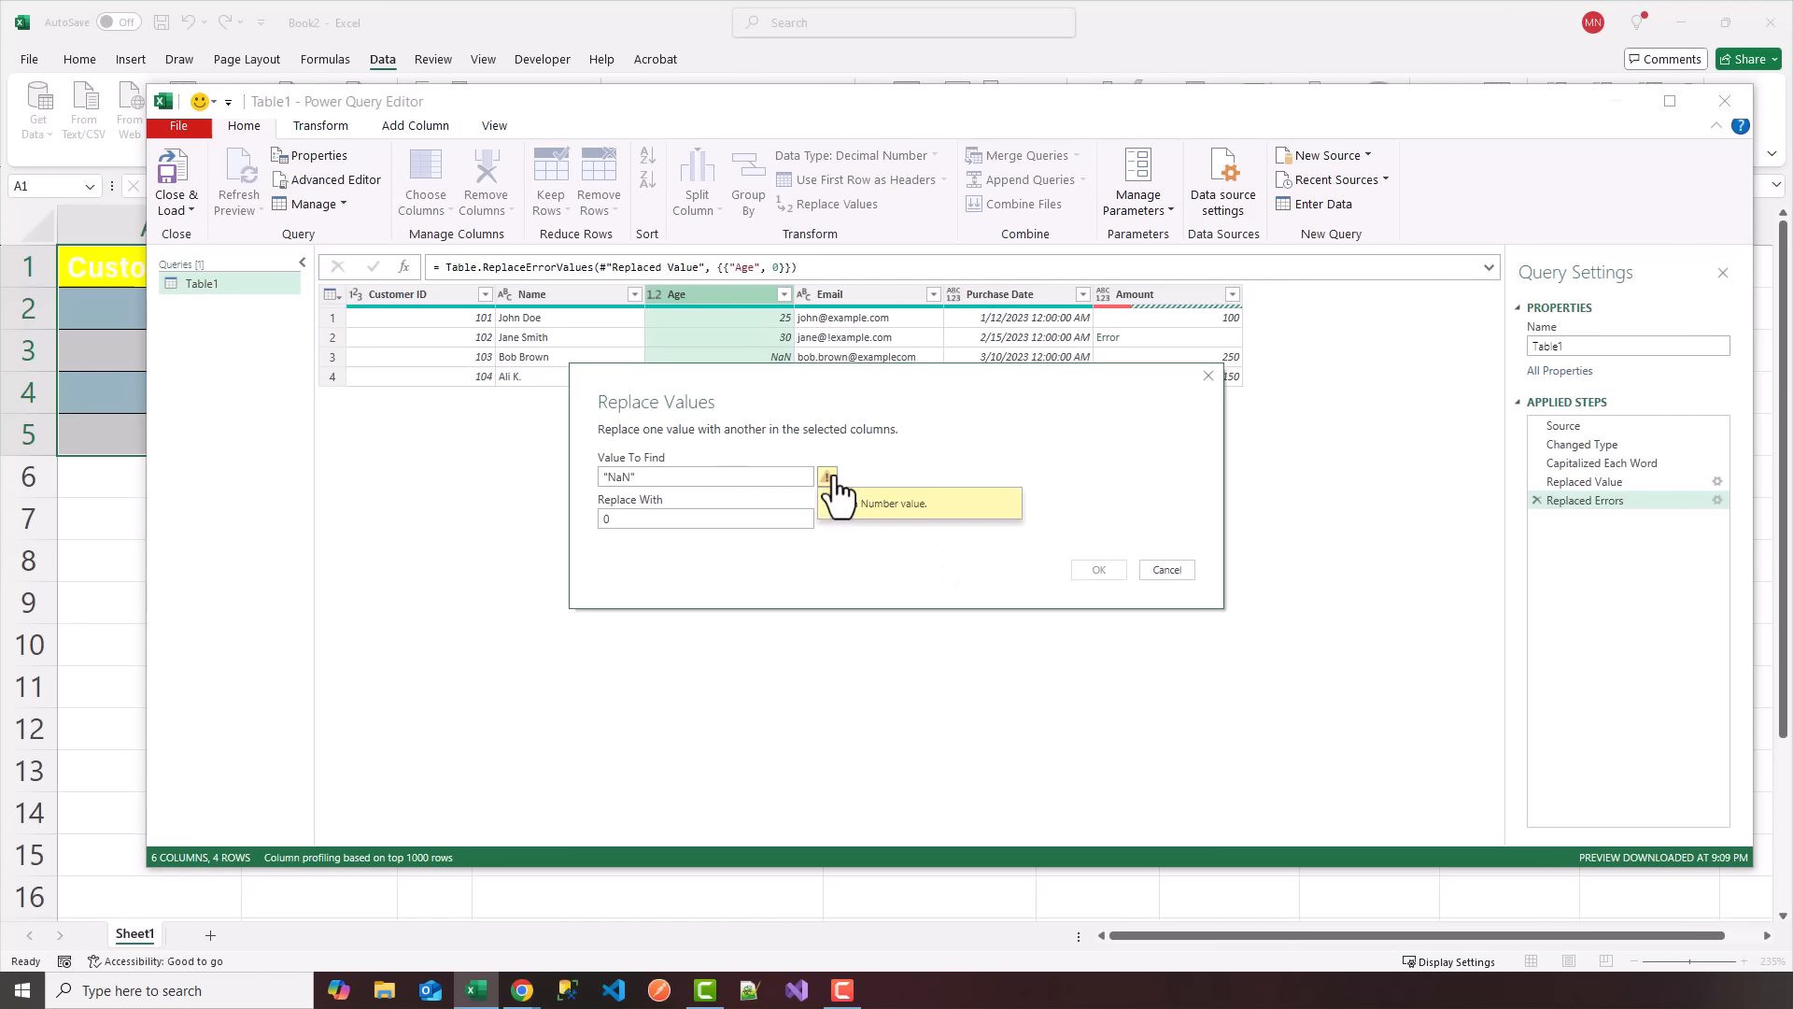
{"action": "left_click", "coordinate": [740, 476]}
{"action": "key", "text": "ctrl+a"}
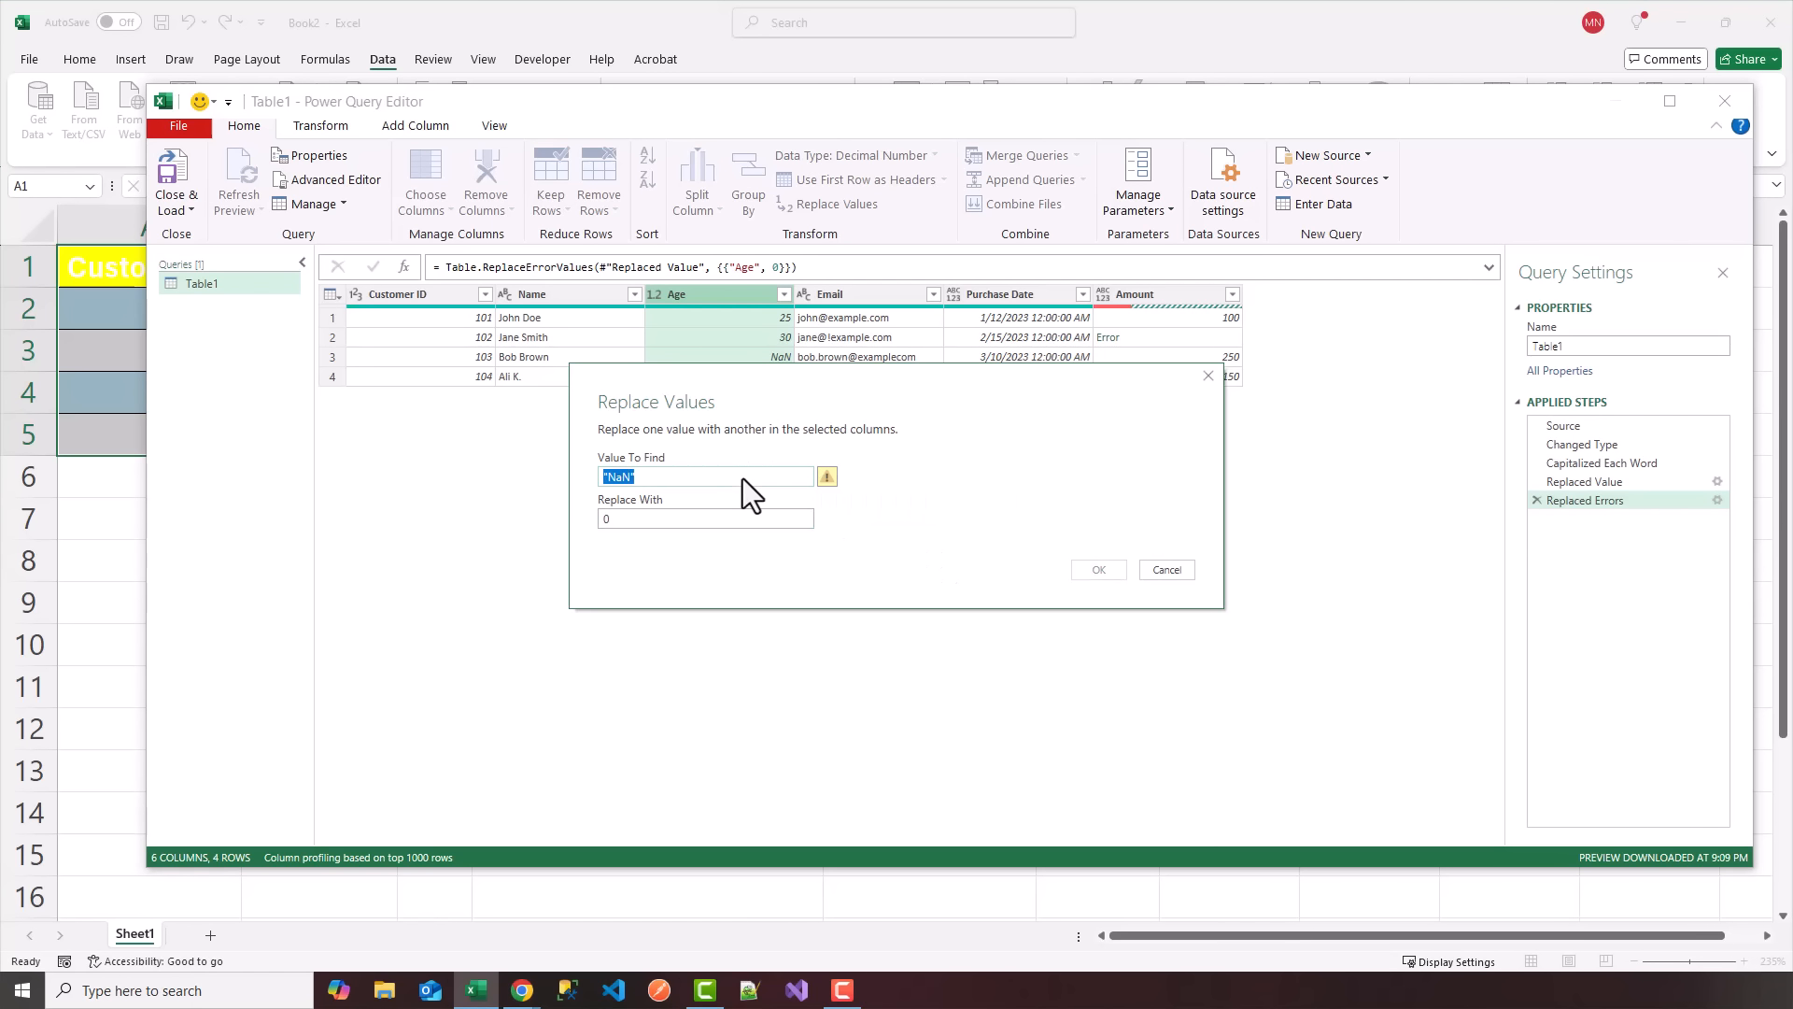
{"action": "key", "text": "BackSpace"}
{"action": "type", "text": "nan"}
{"action": "key", "text": "ctrl+a"}
{"action": "type", "text": "NaN"}
{"action": "left_click", "coordinate": [1088, 571]}
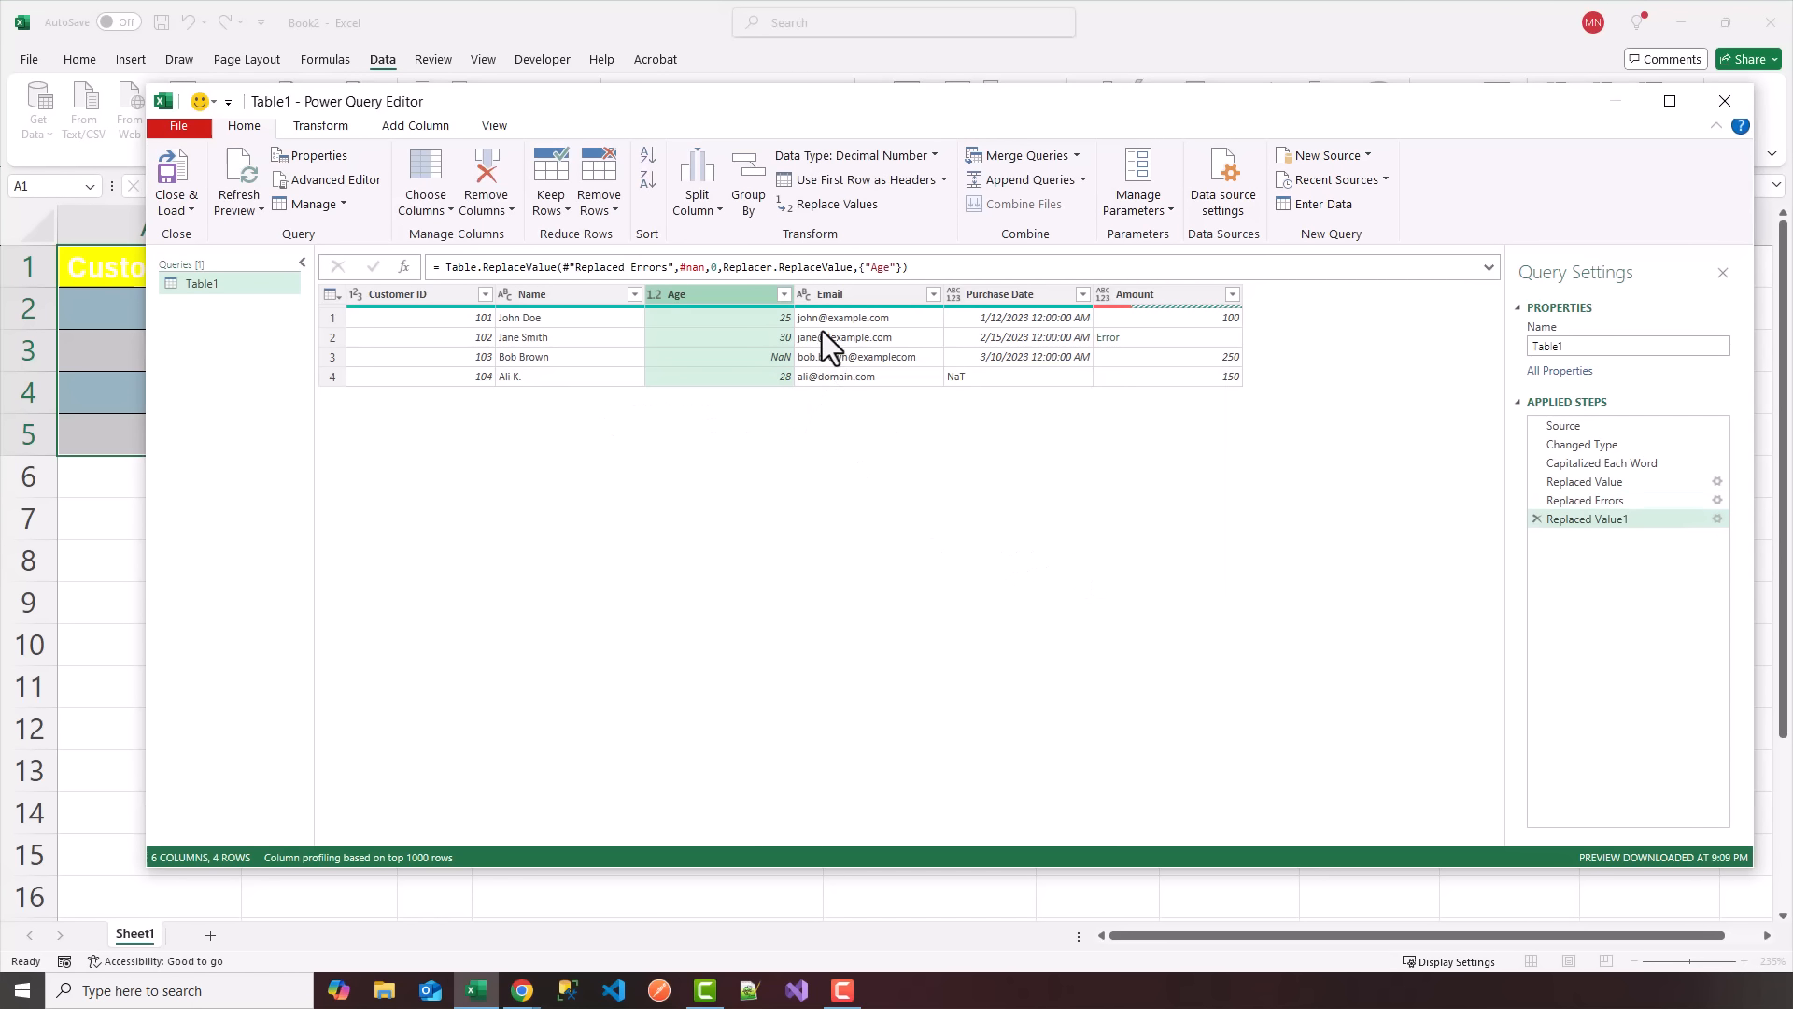
Remove the exclamation mark from the Email column by replacing "!" with an empty value.
{"action": "right_click", "coordinate": [854, 295]}
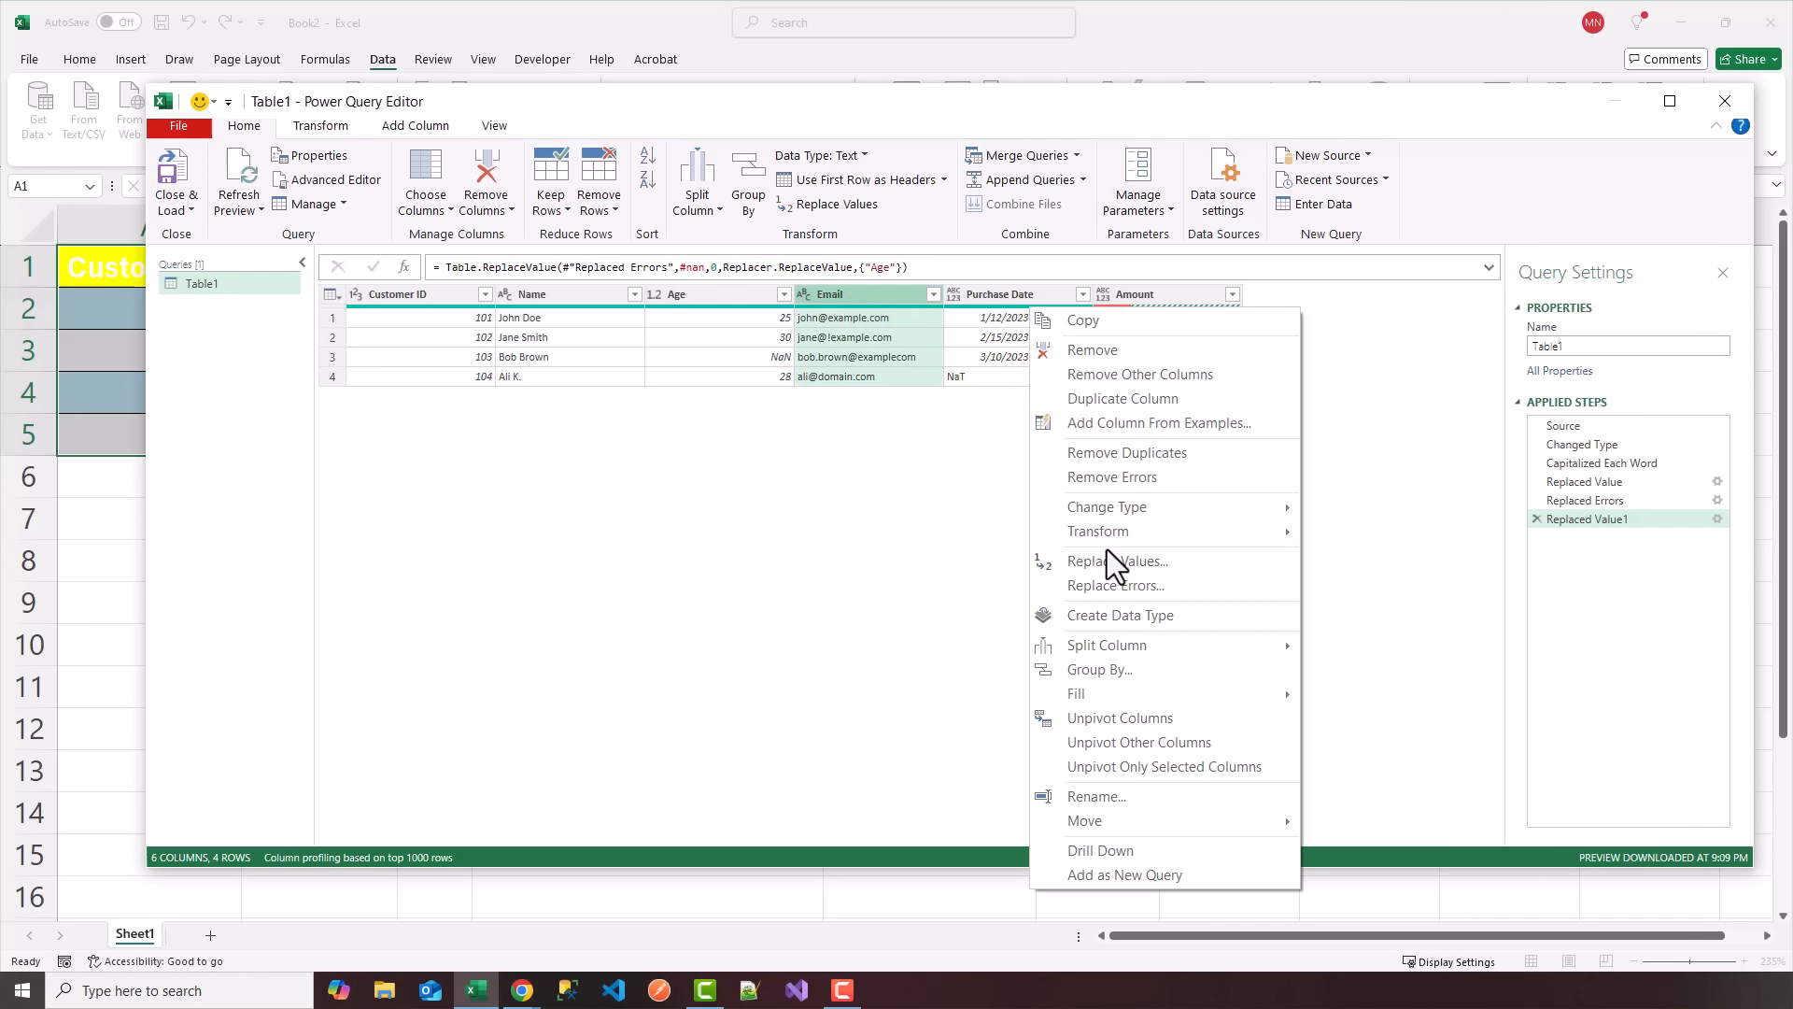
{"action": "left_click", "coordinate": [1106, 558]}
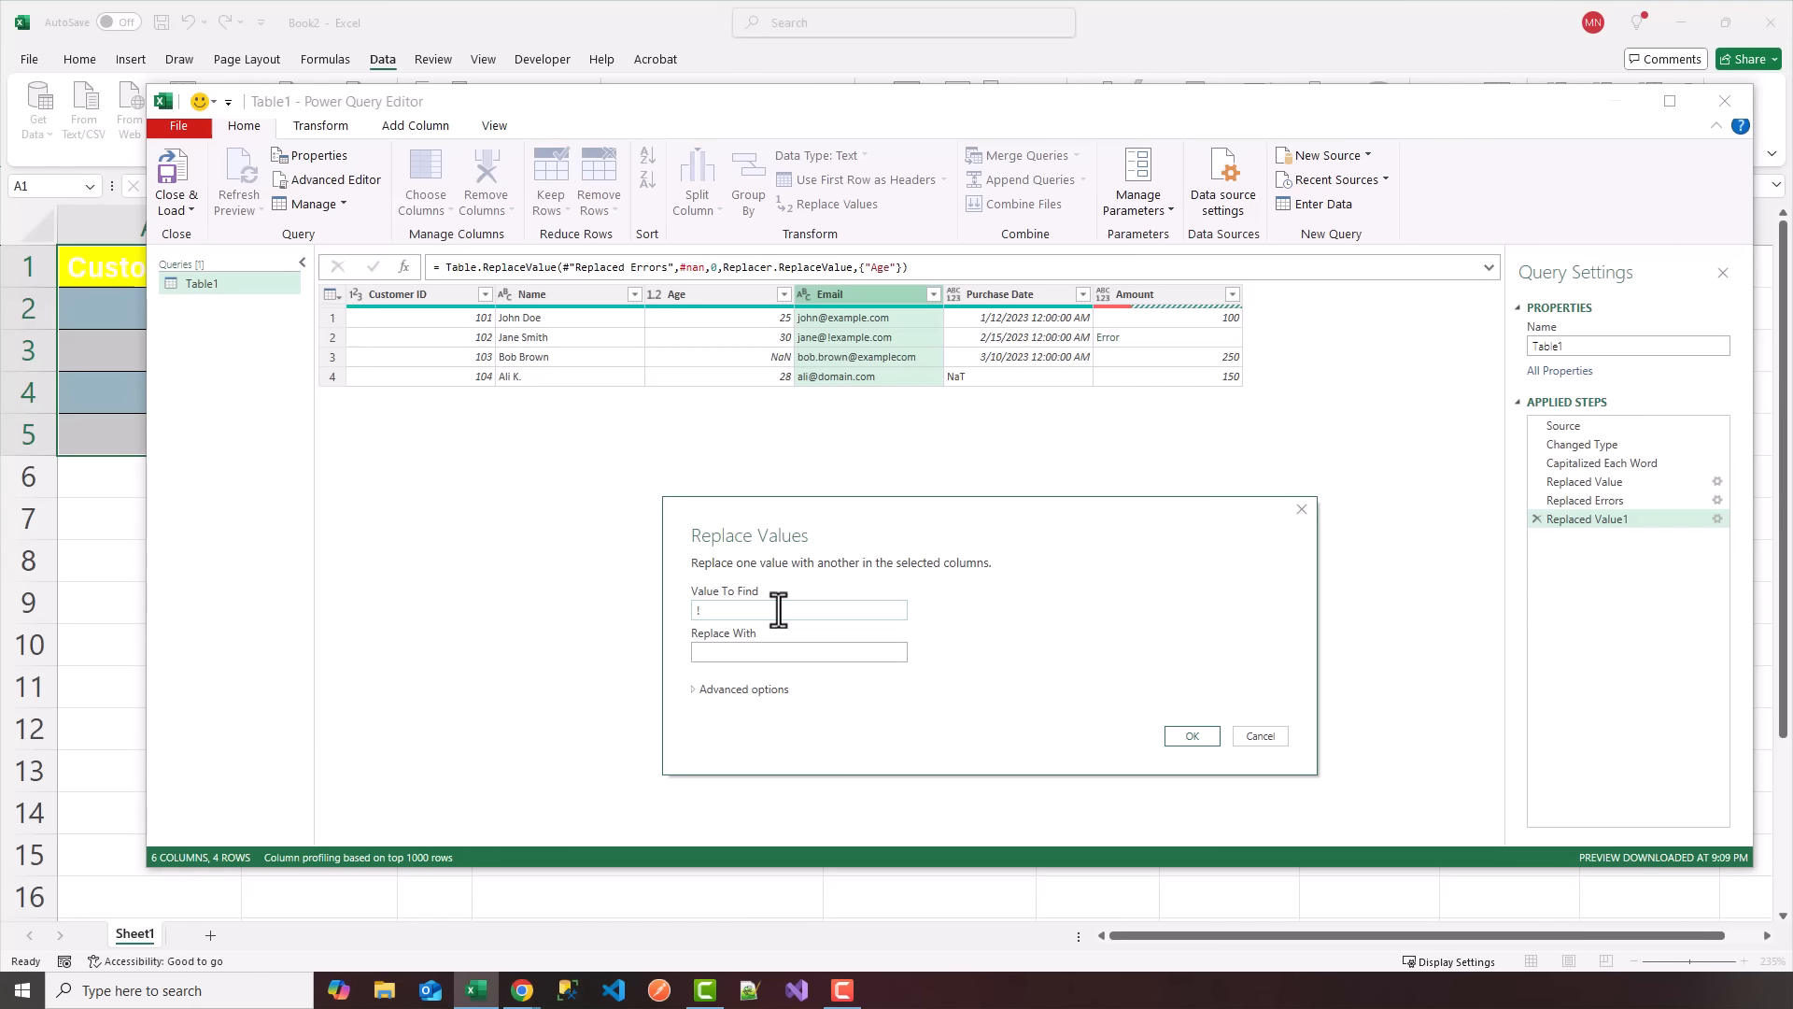
{"action": "key", "text": "Tab"}
{"action": "left_click", "coordinate": [1174, 736]}
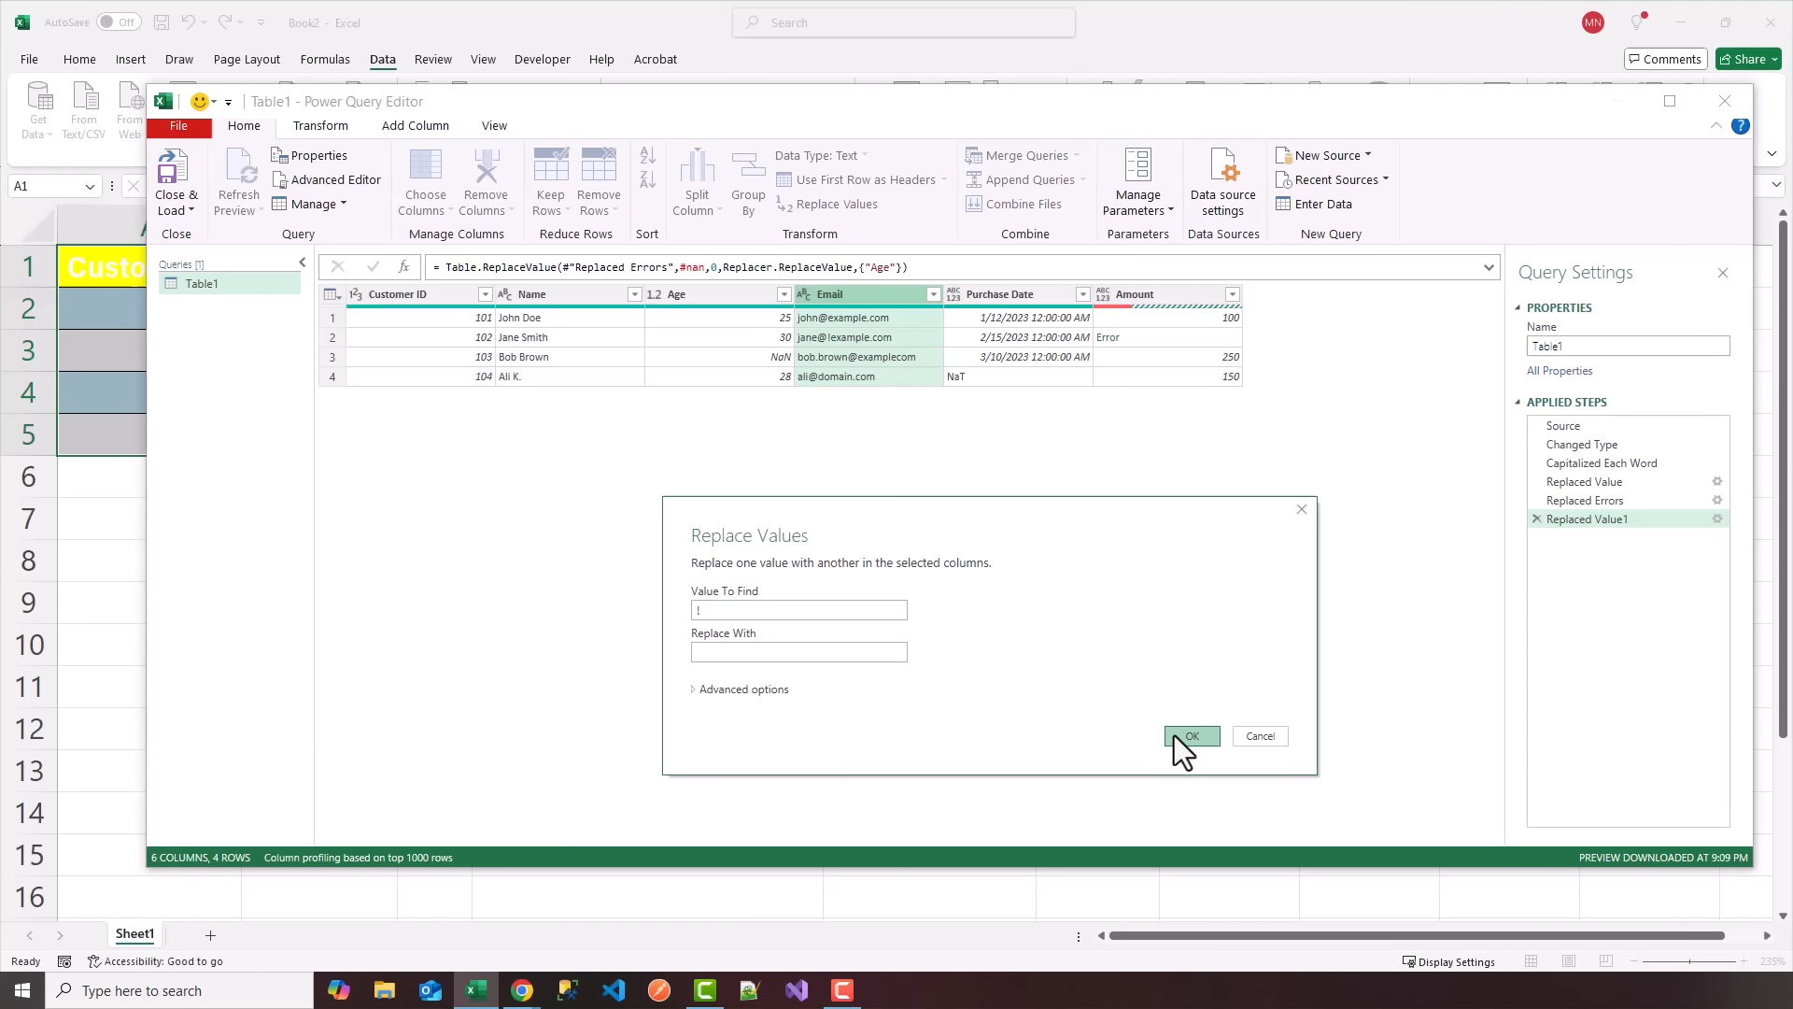
Replace "examplecom" with "example.com" in the Email column.
{"action": "right_click", "coordinate": [826, 296]}
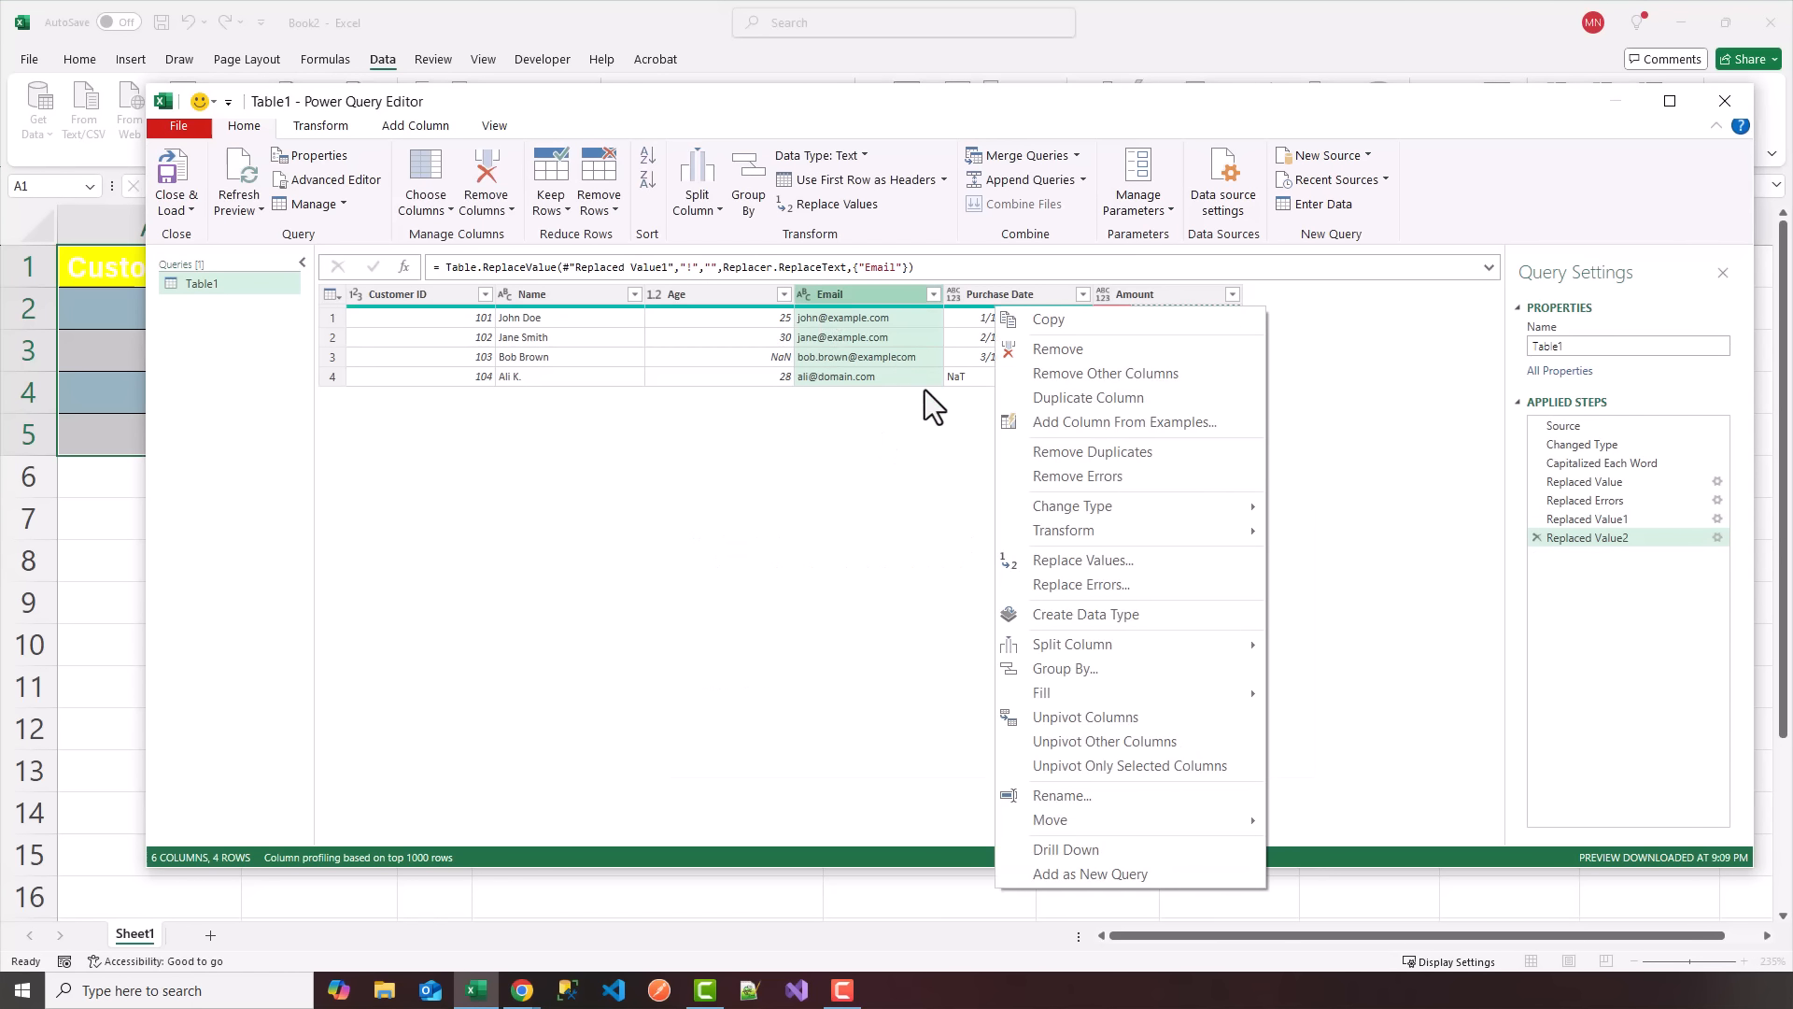
{"action": "left_click", "coordinate": [1063, 560]}
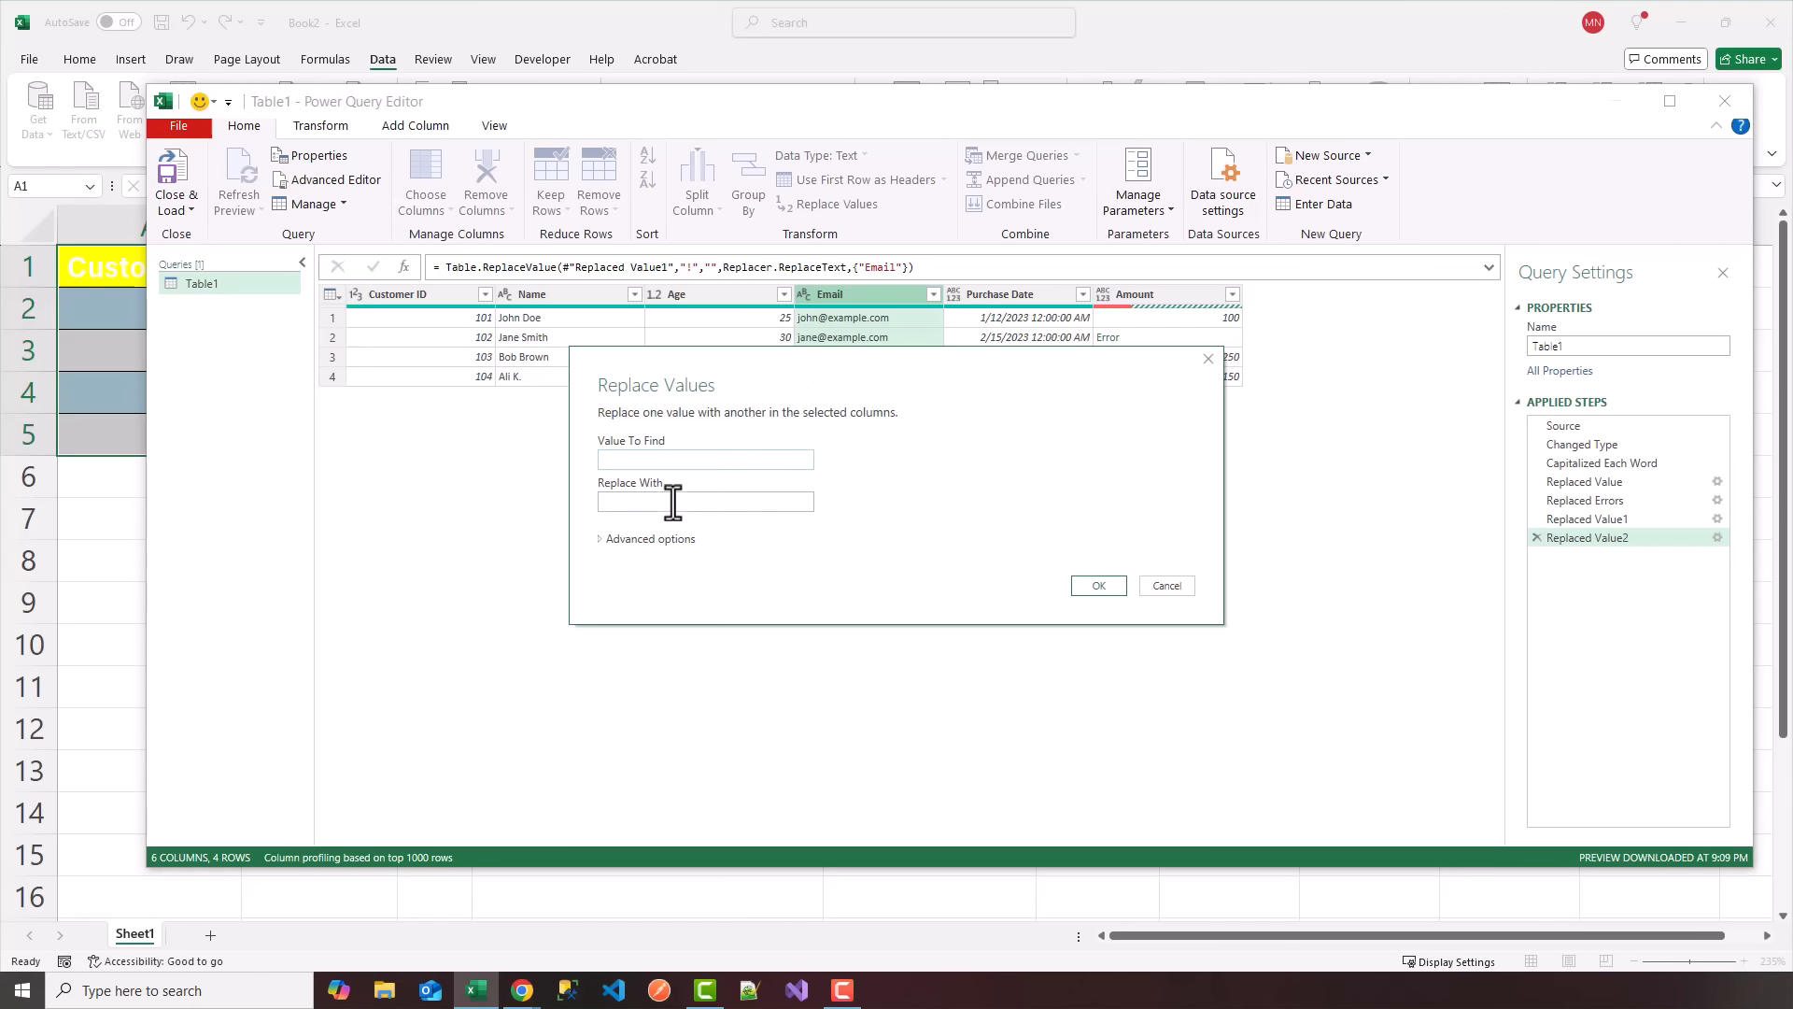
{"action": "type", "text": "examplecom"}
{"action": "key", "text": "Tab"}
{"action": "type", "text": "example.com"}
{"action": "left_click", "coordinate": [1095, 585]}
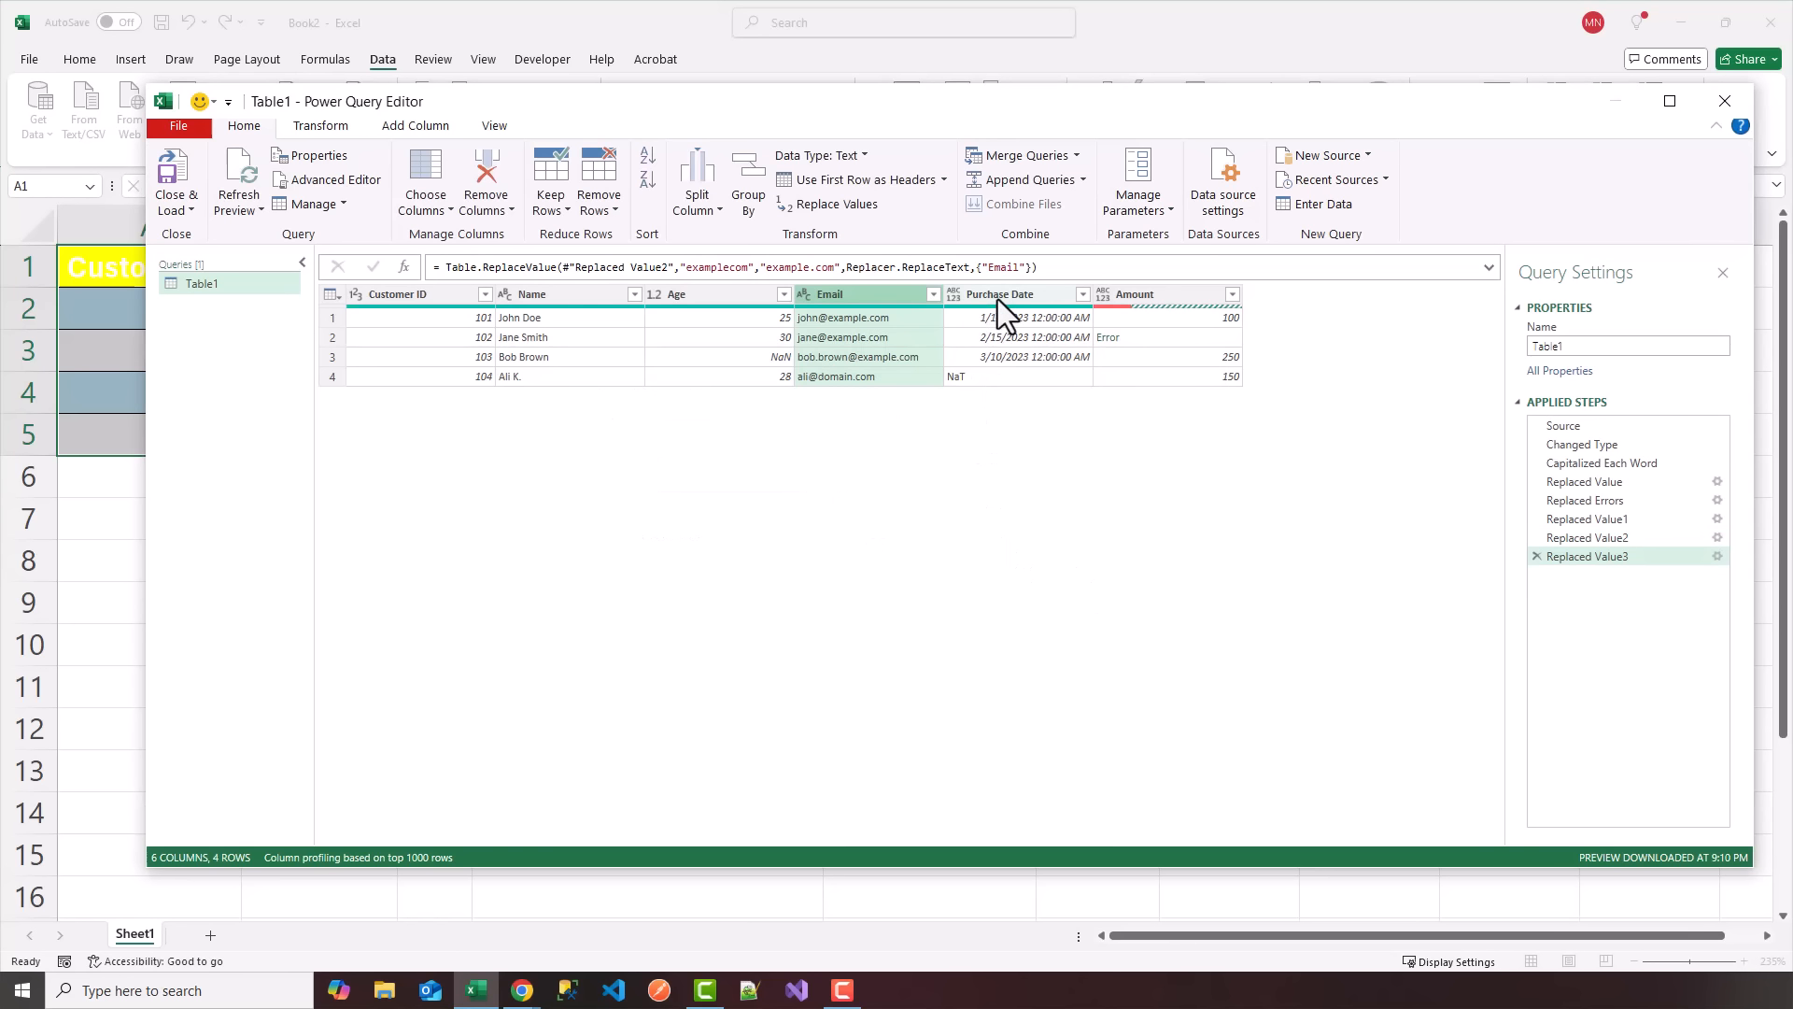
Replace errors in the Purchase Date column with the date 01/01/2023.
{"action": "right_click", "coordinate": [998, 299]}
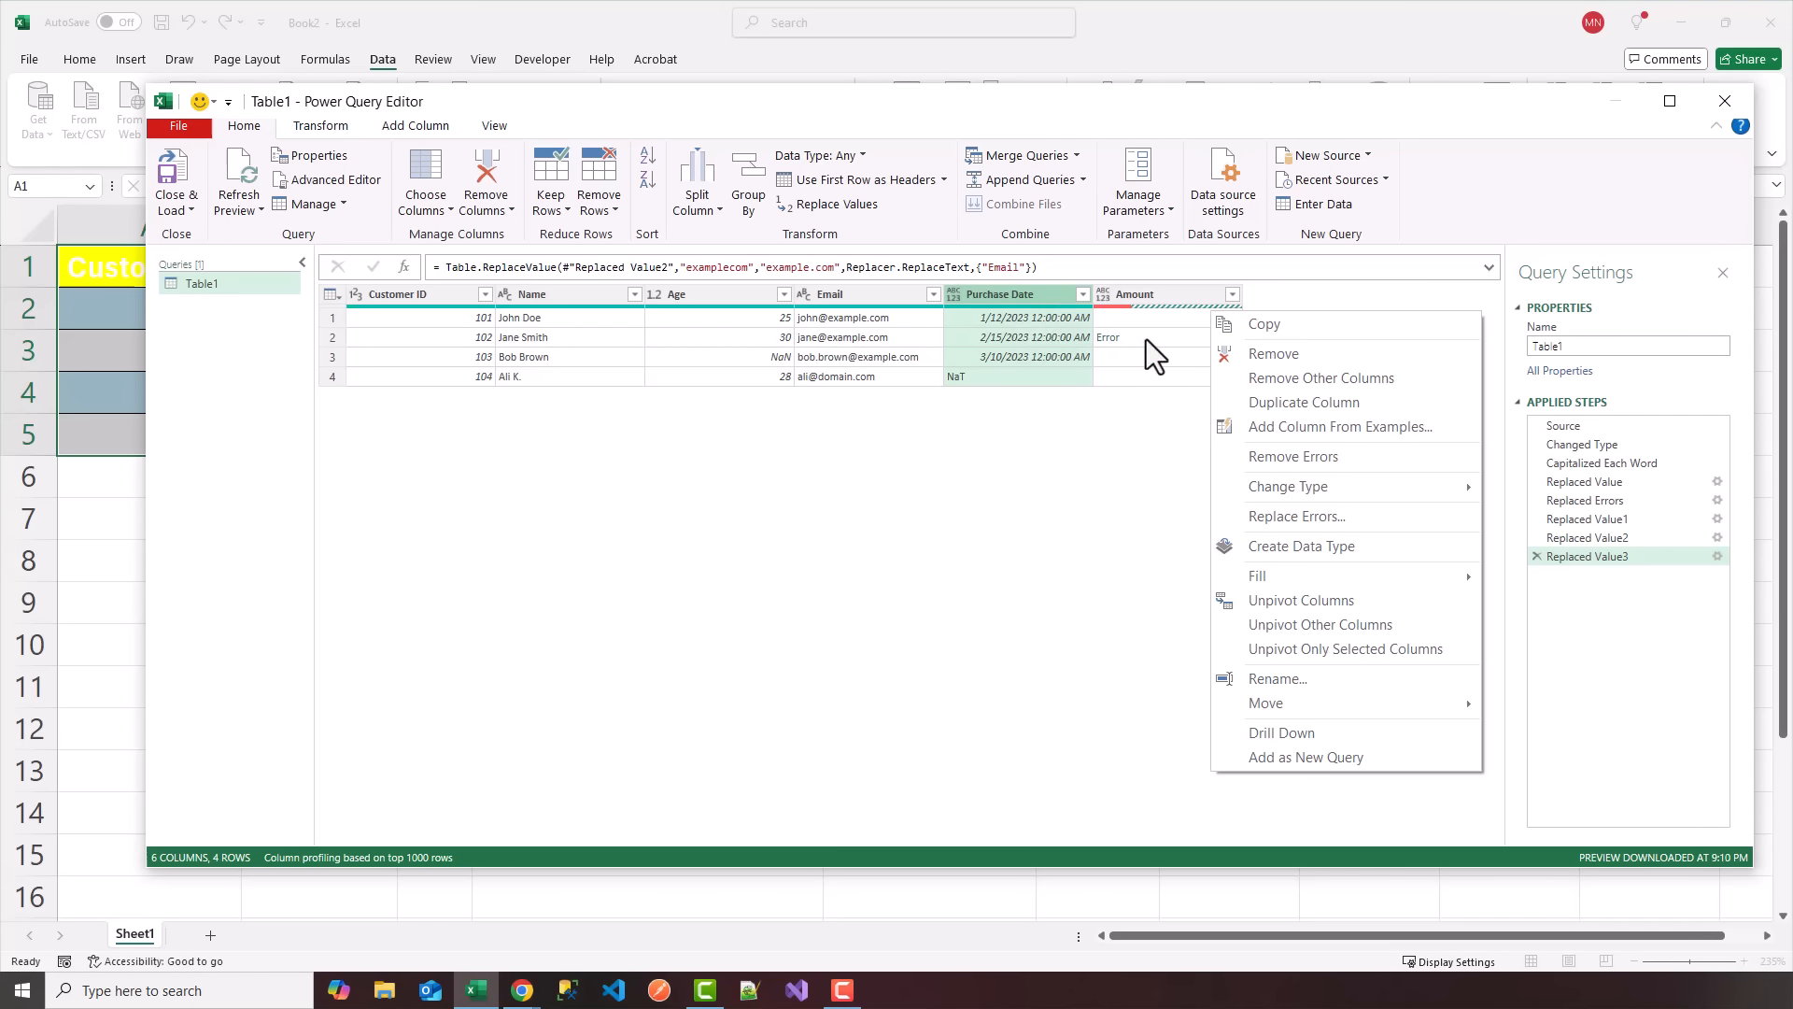
{"action": "left_click", "coordinate": [1300, 519]}
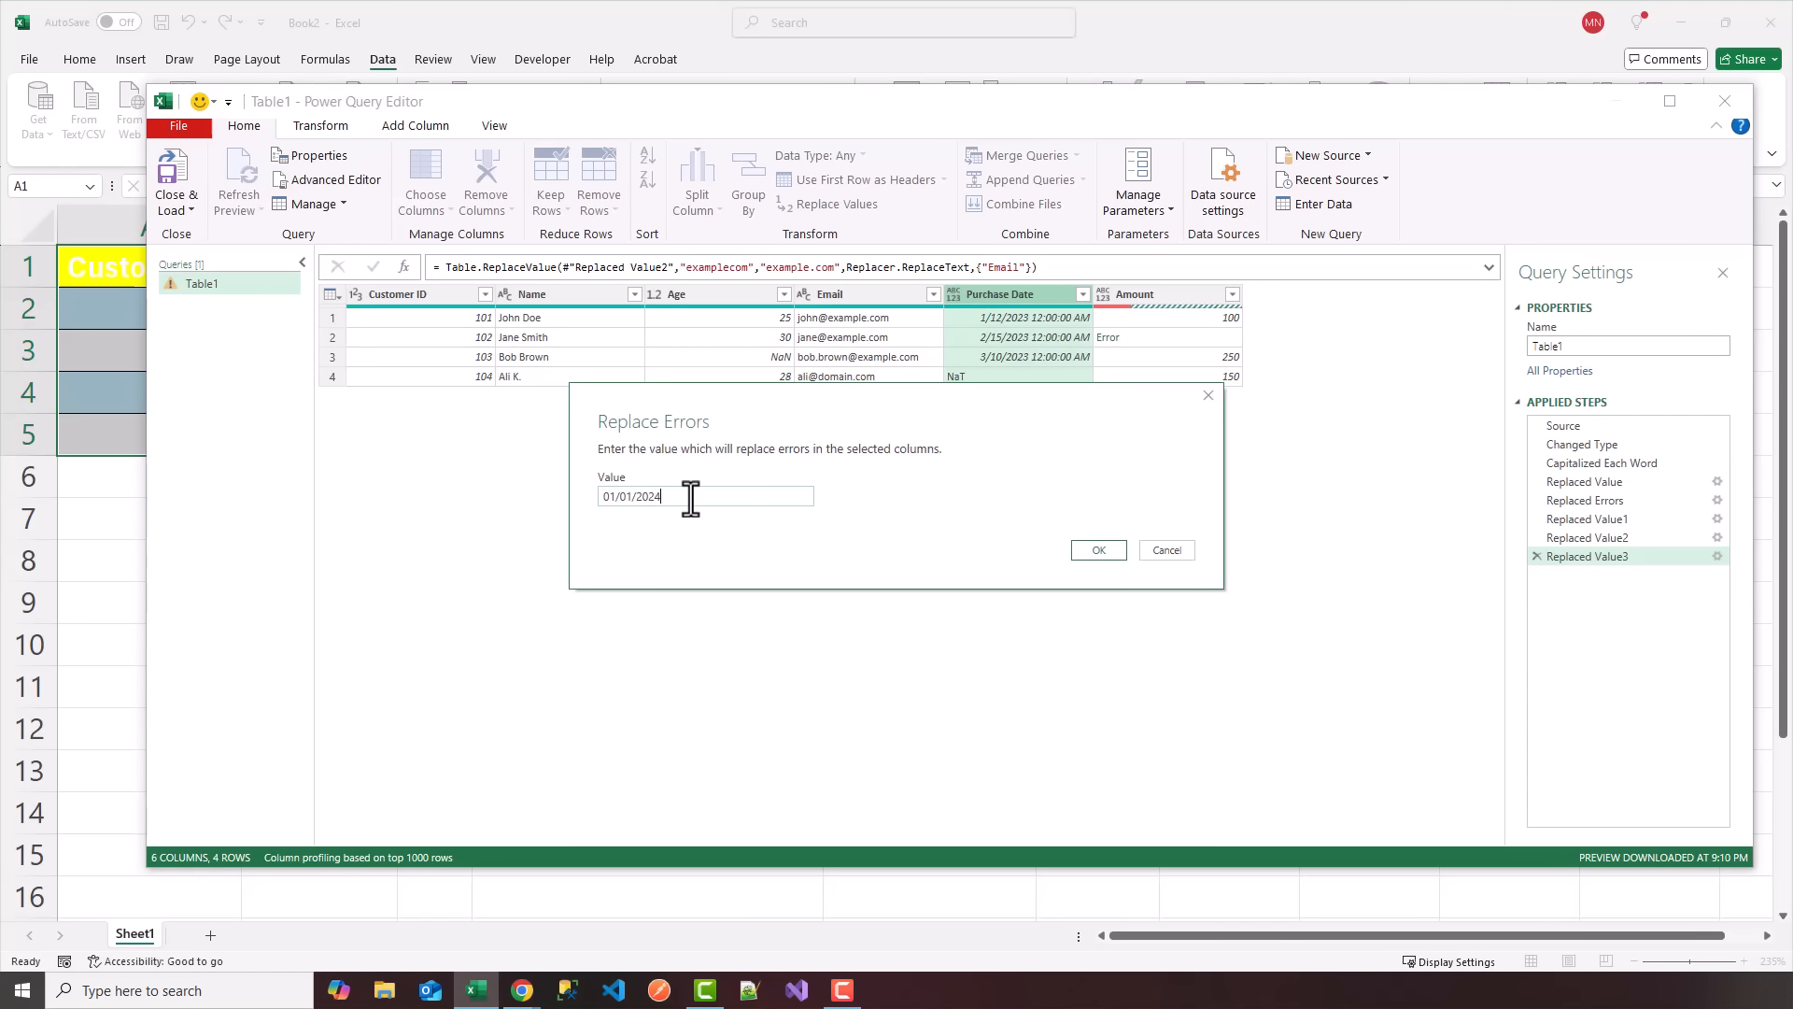
{"action": "left_click", "coordinate": [1113, 549]}
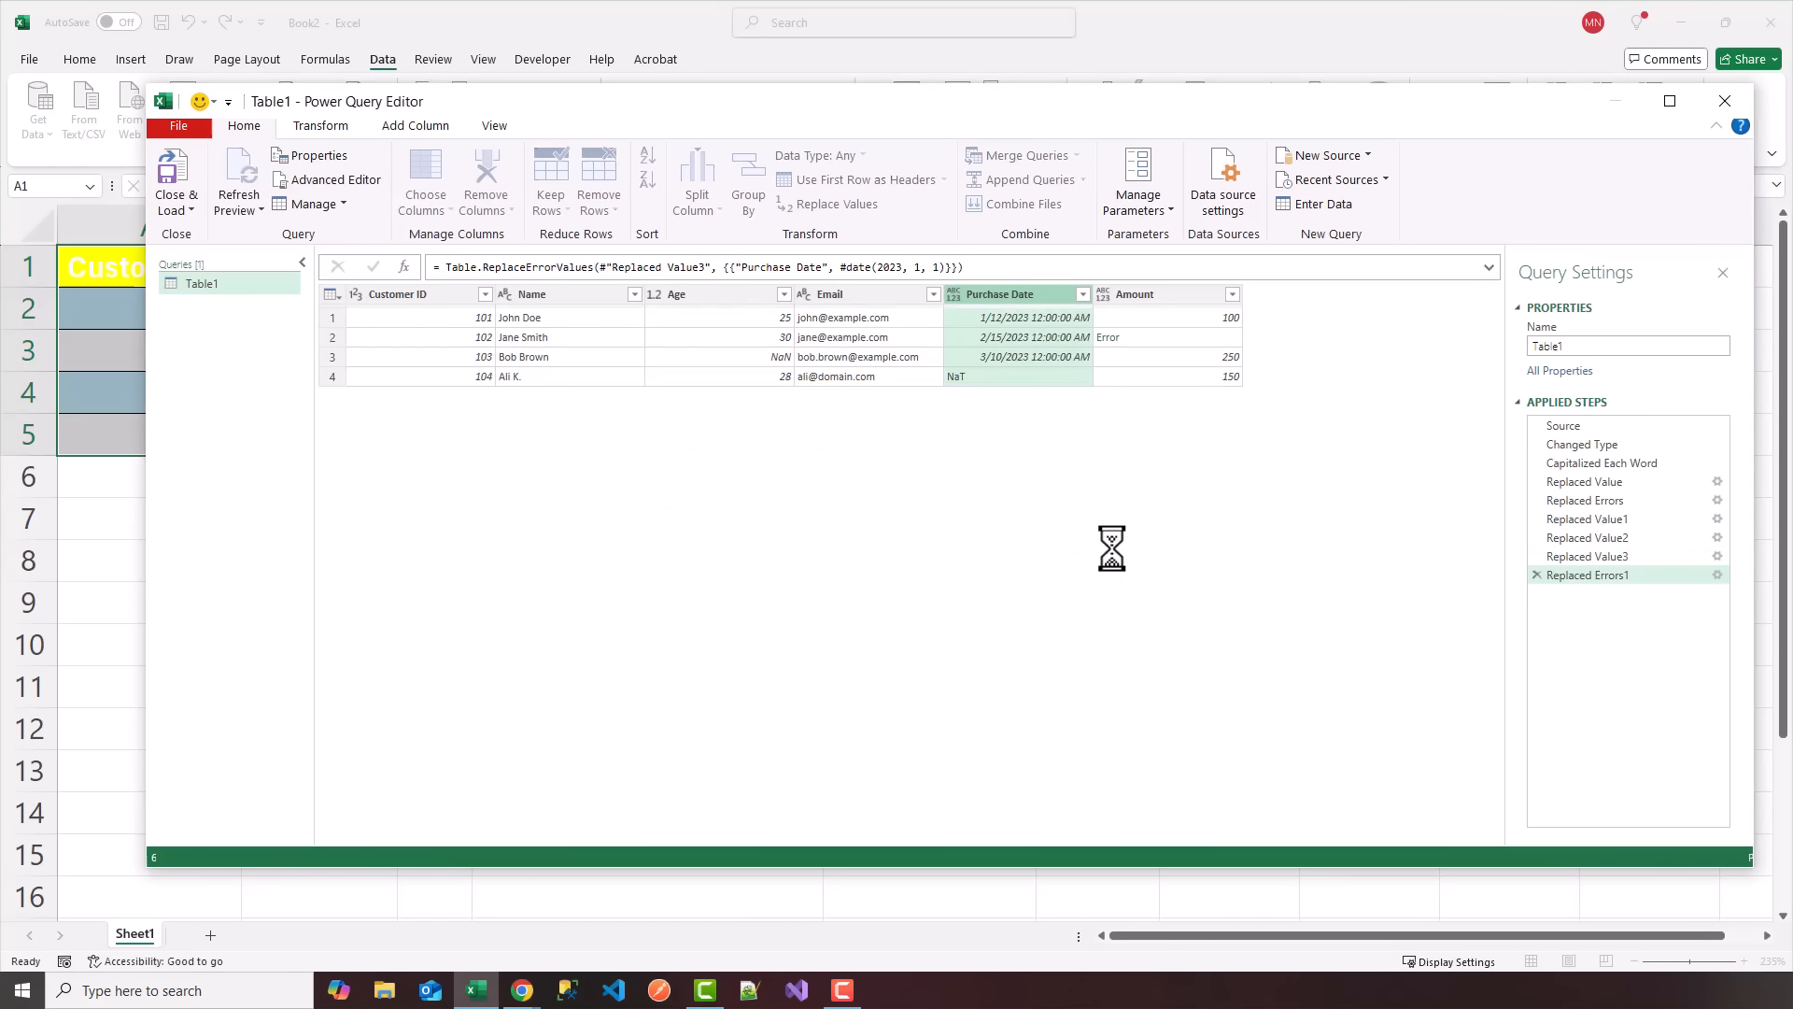
Replace errors in the Amount column with 0.
{"action": "right_click", "coordinate": [1160, 293]}
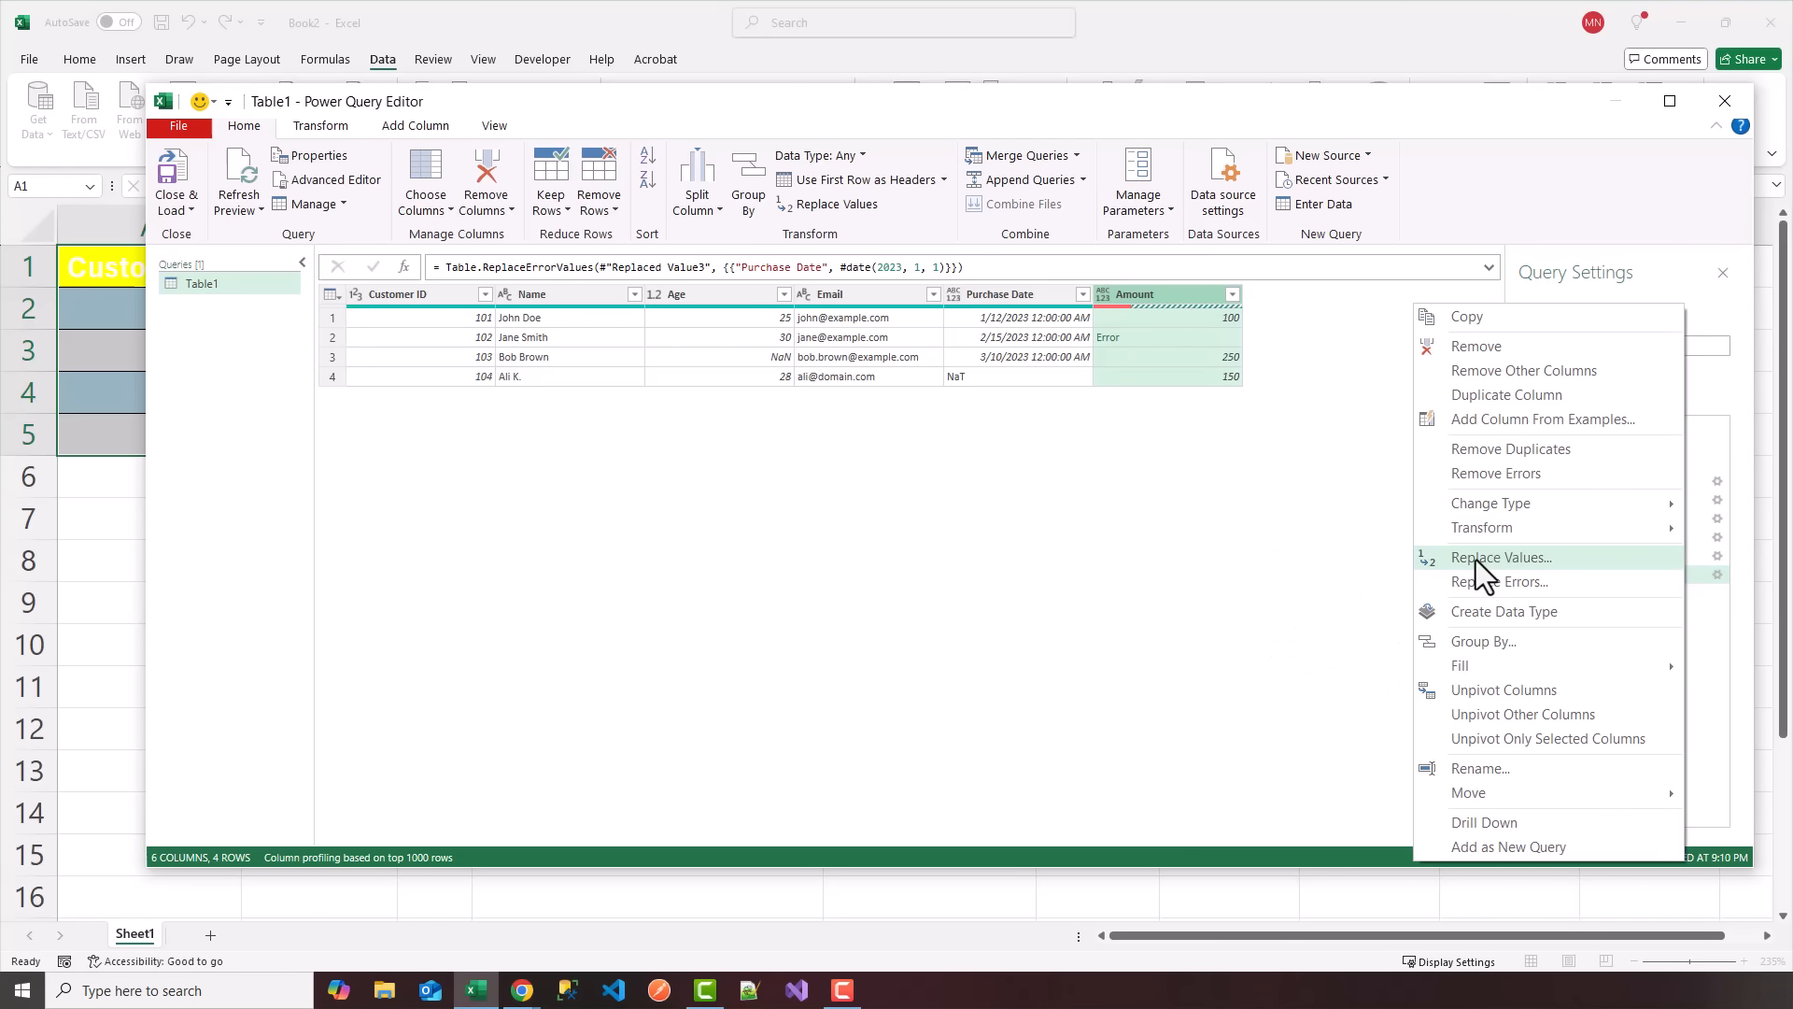
{"action": "left_click", "coordinate": [1473, 583]}
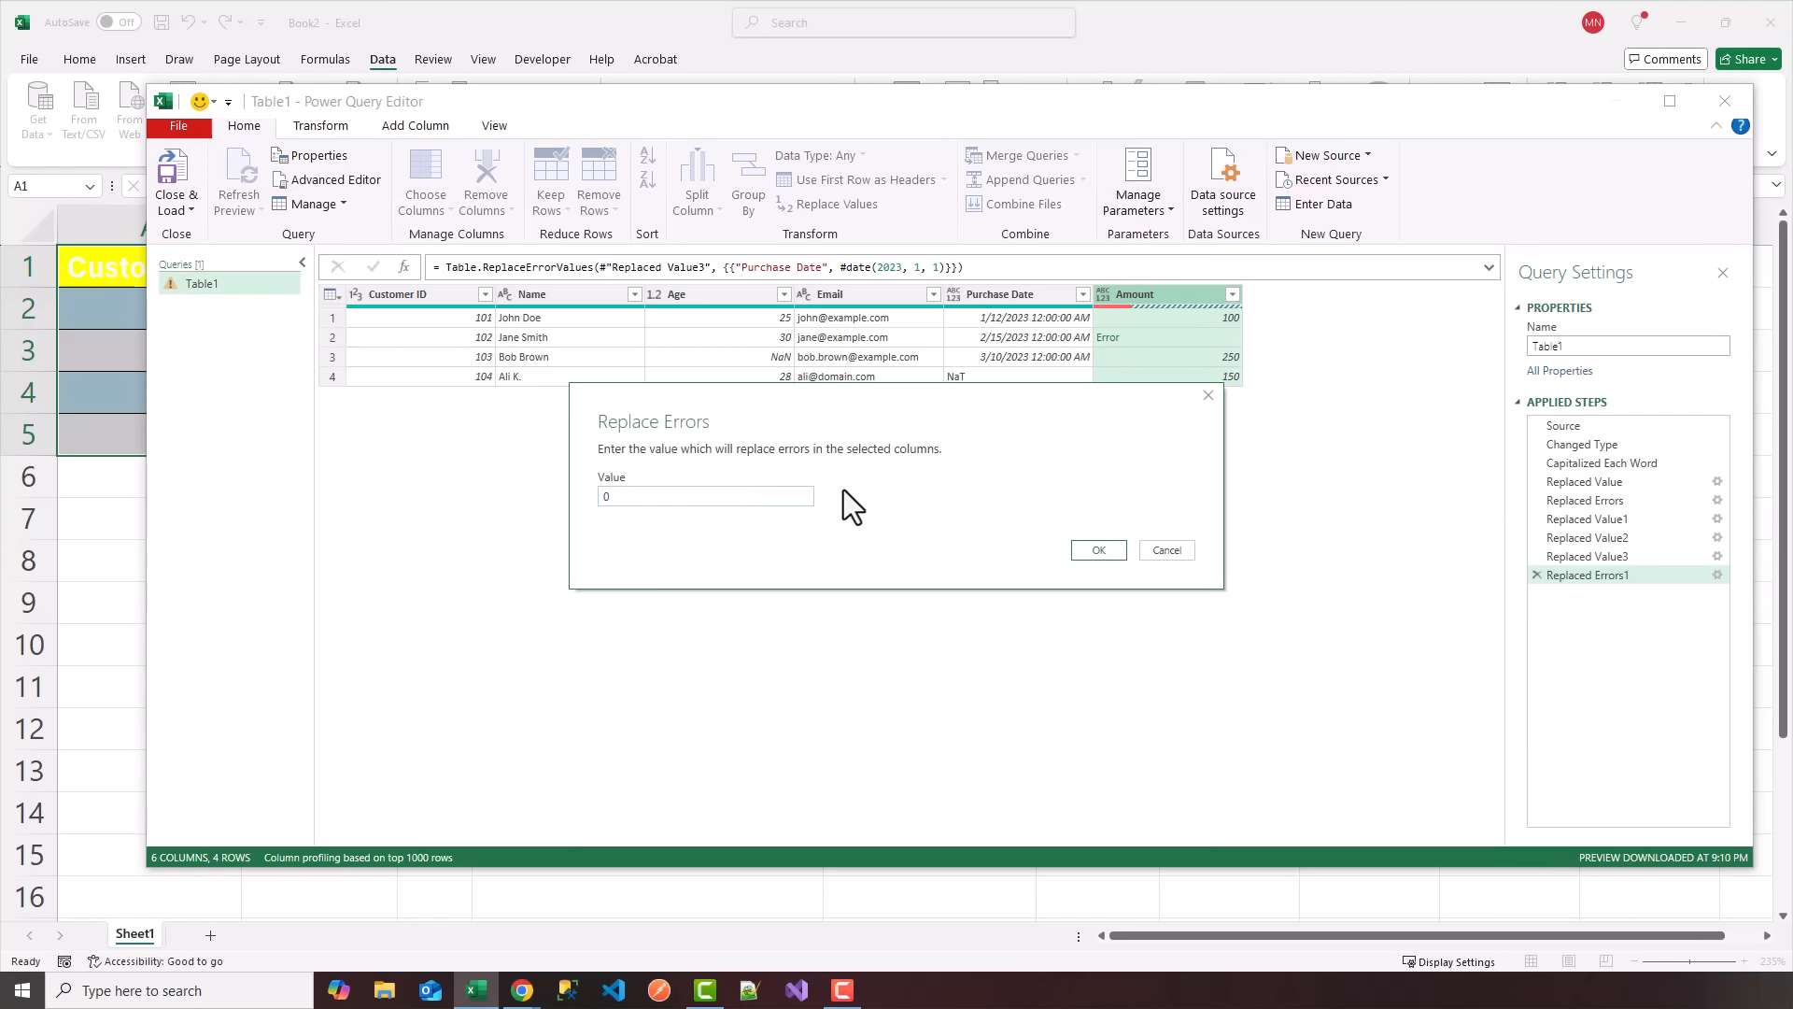
{"action": "left_click", "coordinate": [1080, 552]}
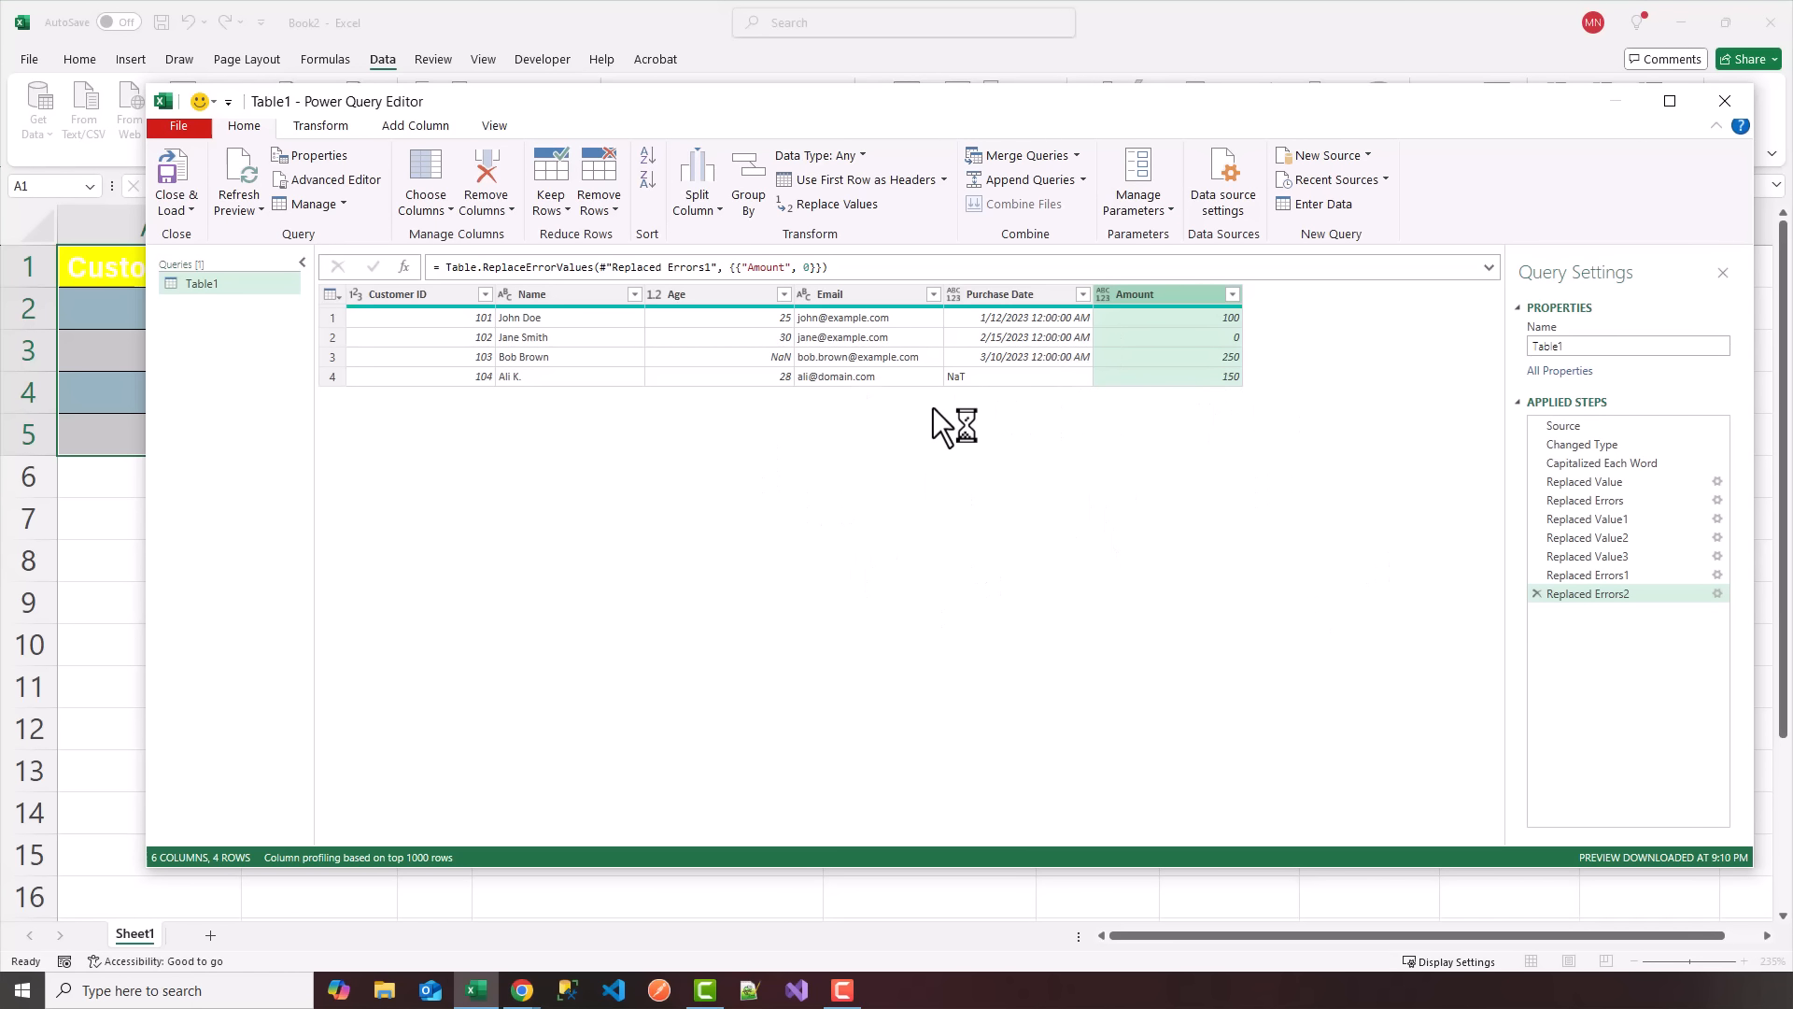
Load the cleaned query as a table into the existing worksheet at cell A7 of Sheet1.
{"action": "left_click", "coordinate": [180, 210]}
{"action": "left_click", "coordinate": [197, 265]}
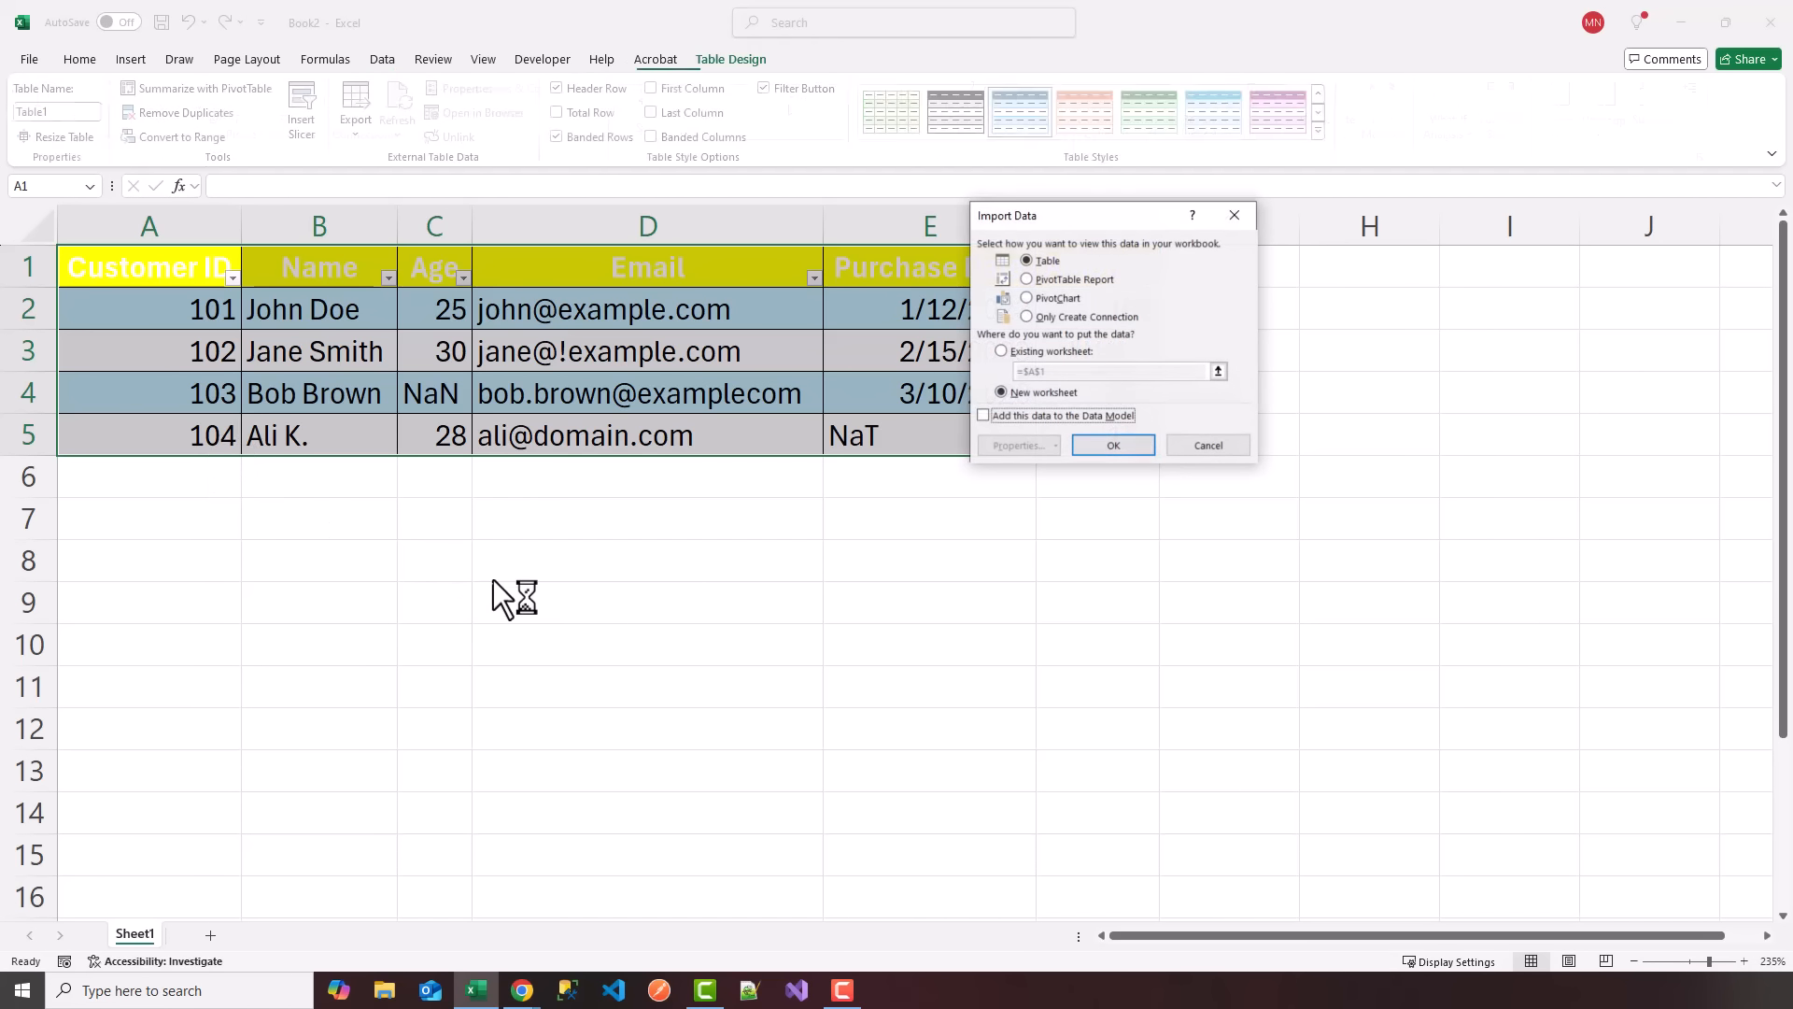
{"action": "left_click", "coordinate": [1002, 352]}
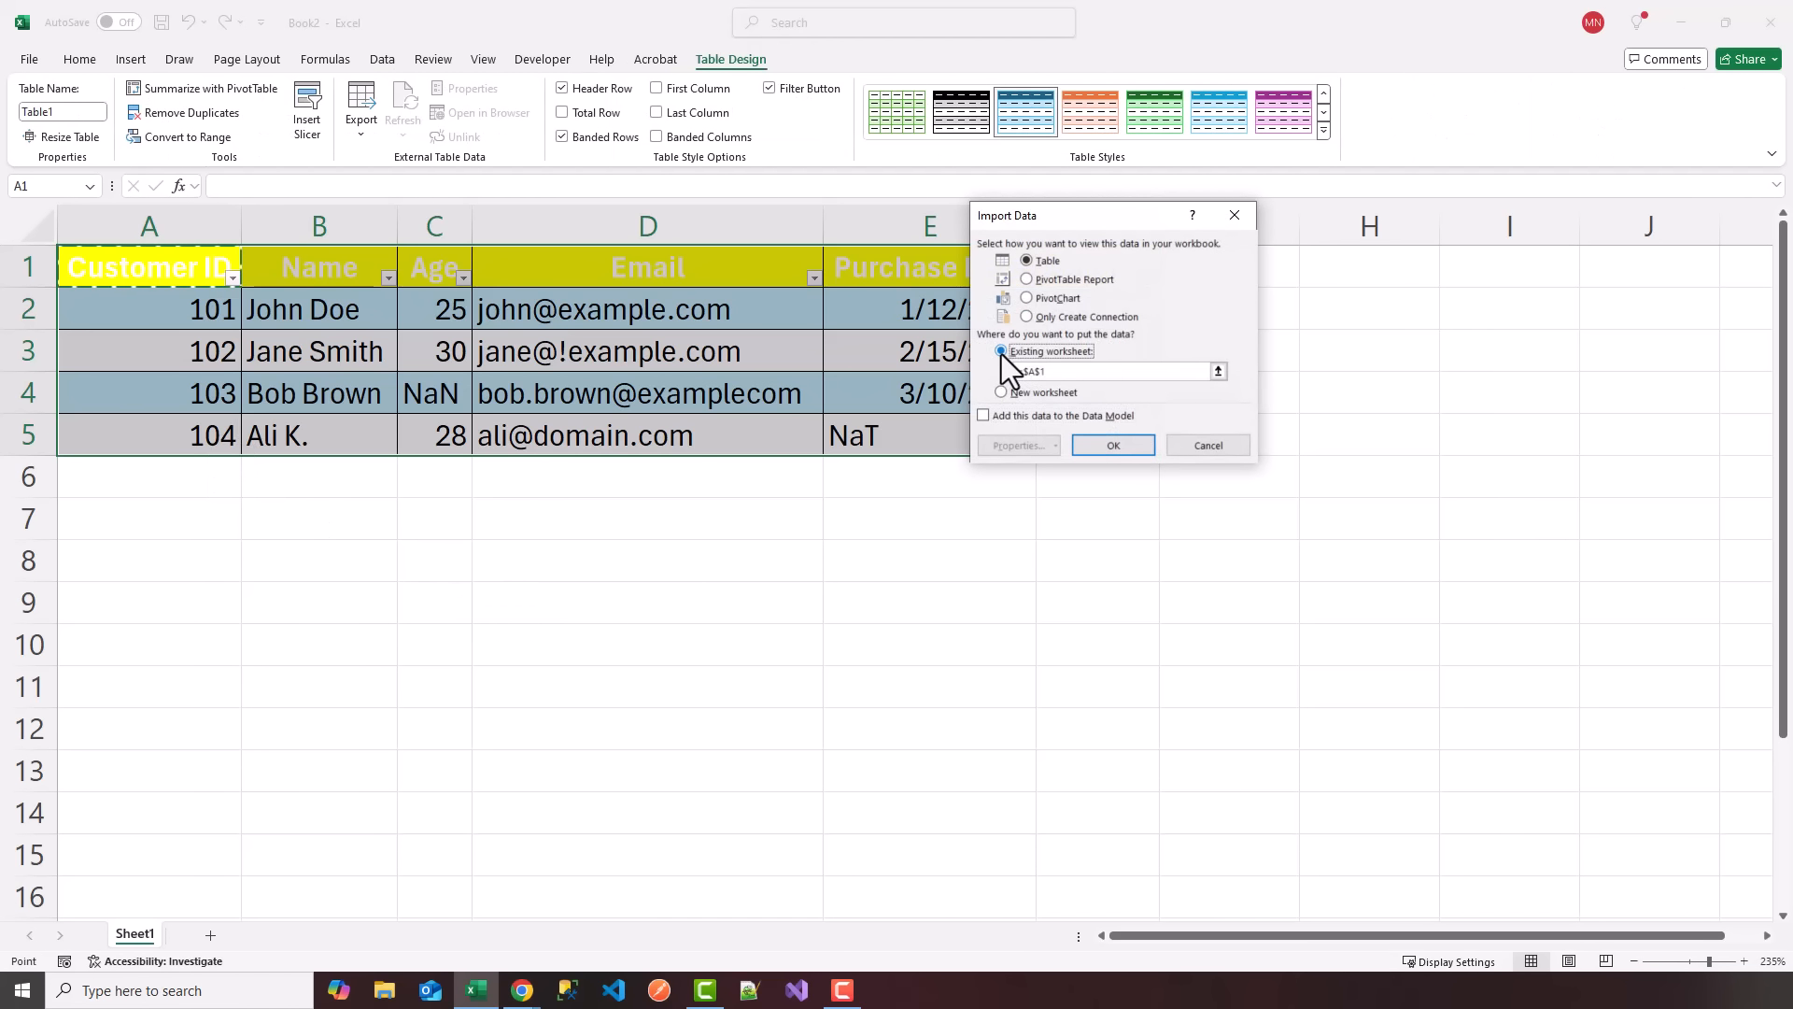
{"action": "left_click", "coordinate": [1218, 371]}
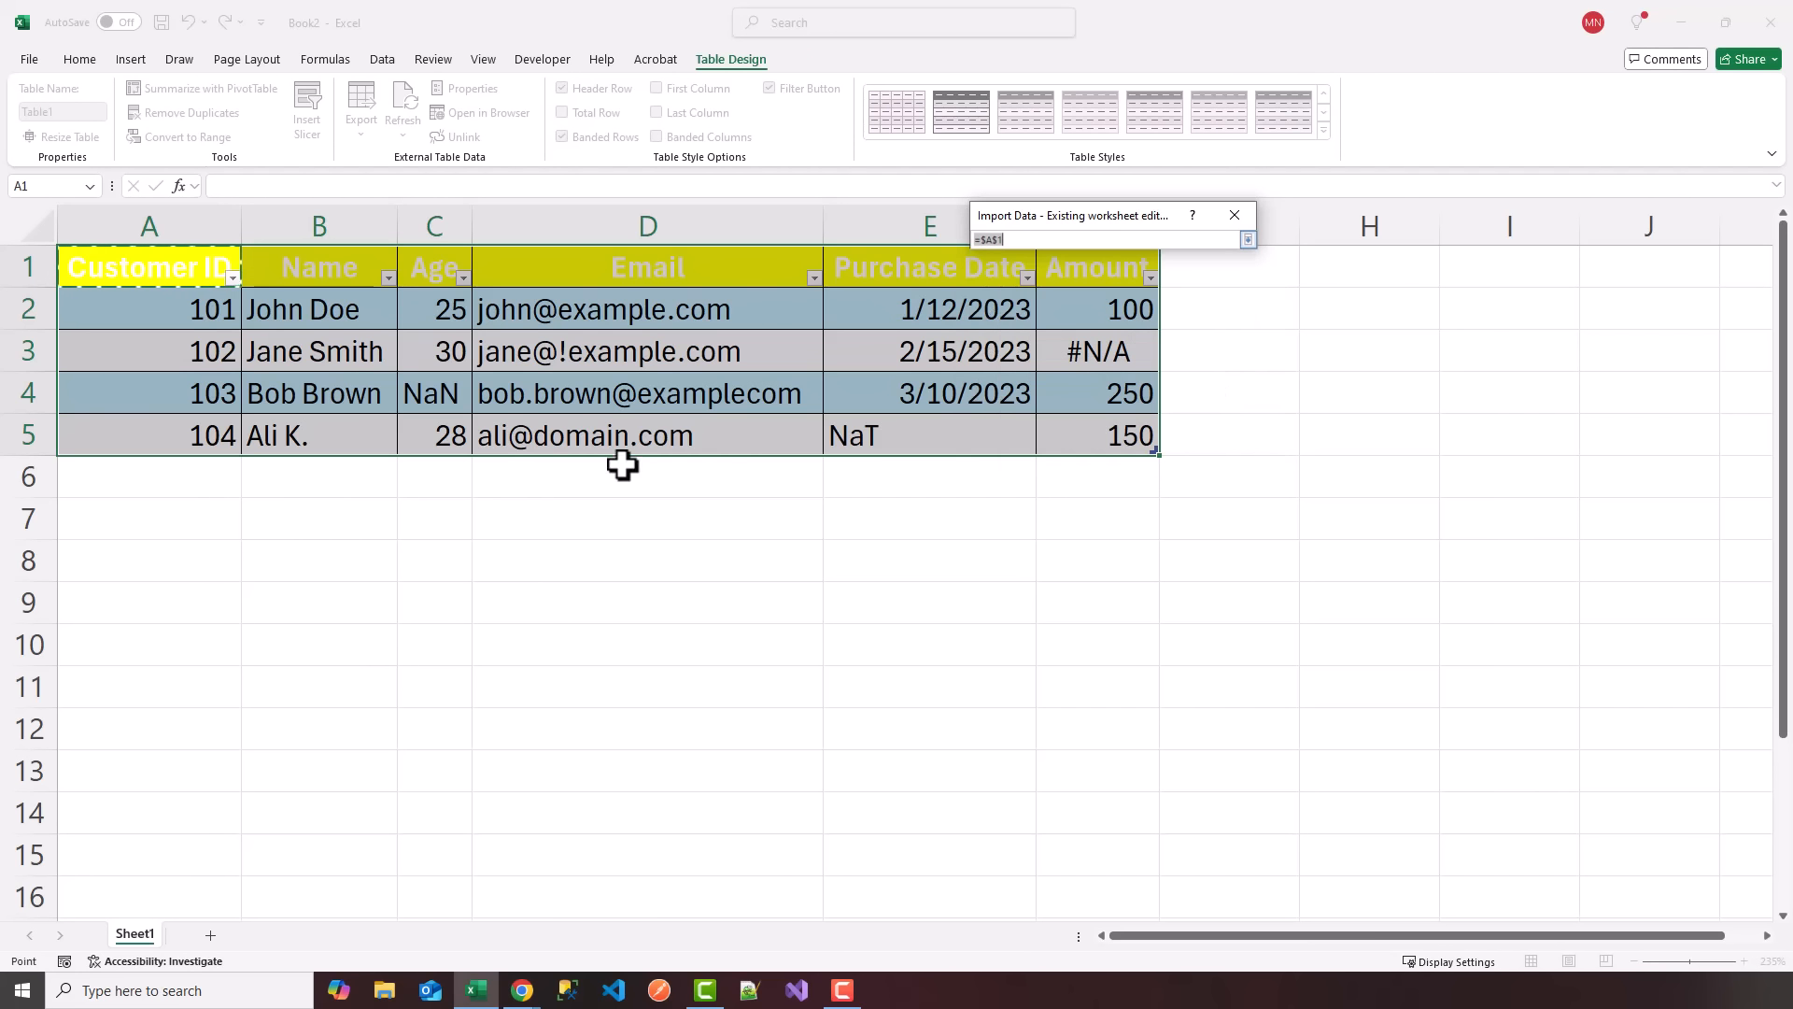
{"action": "left_click", "coordinate": [145, 518]}
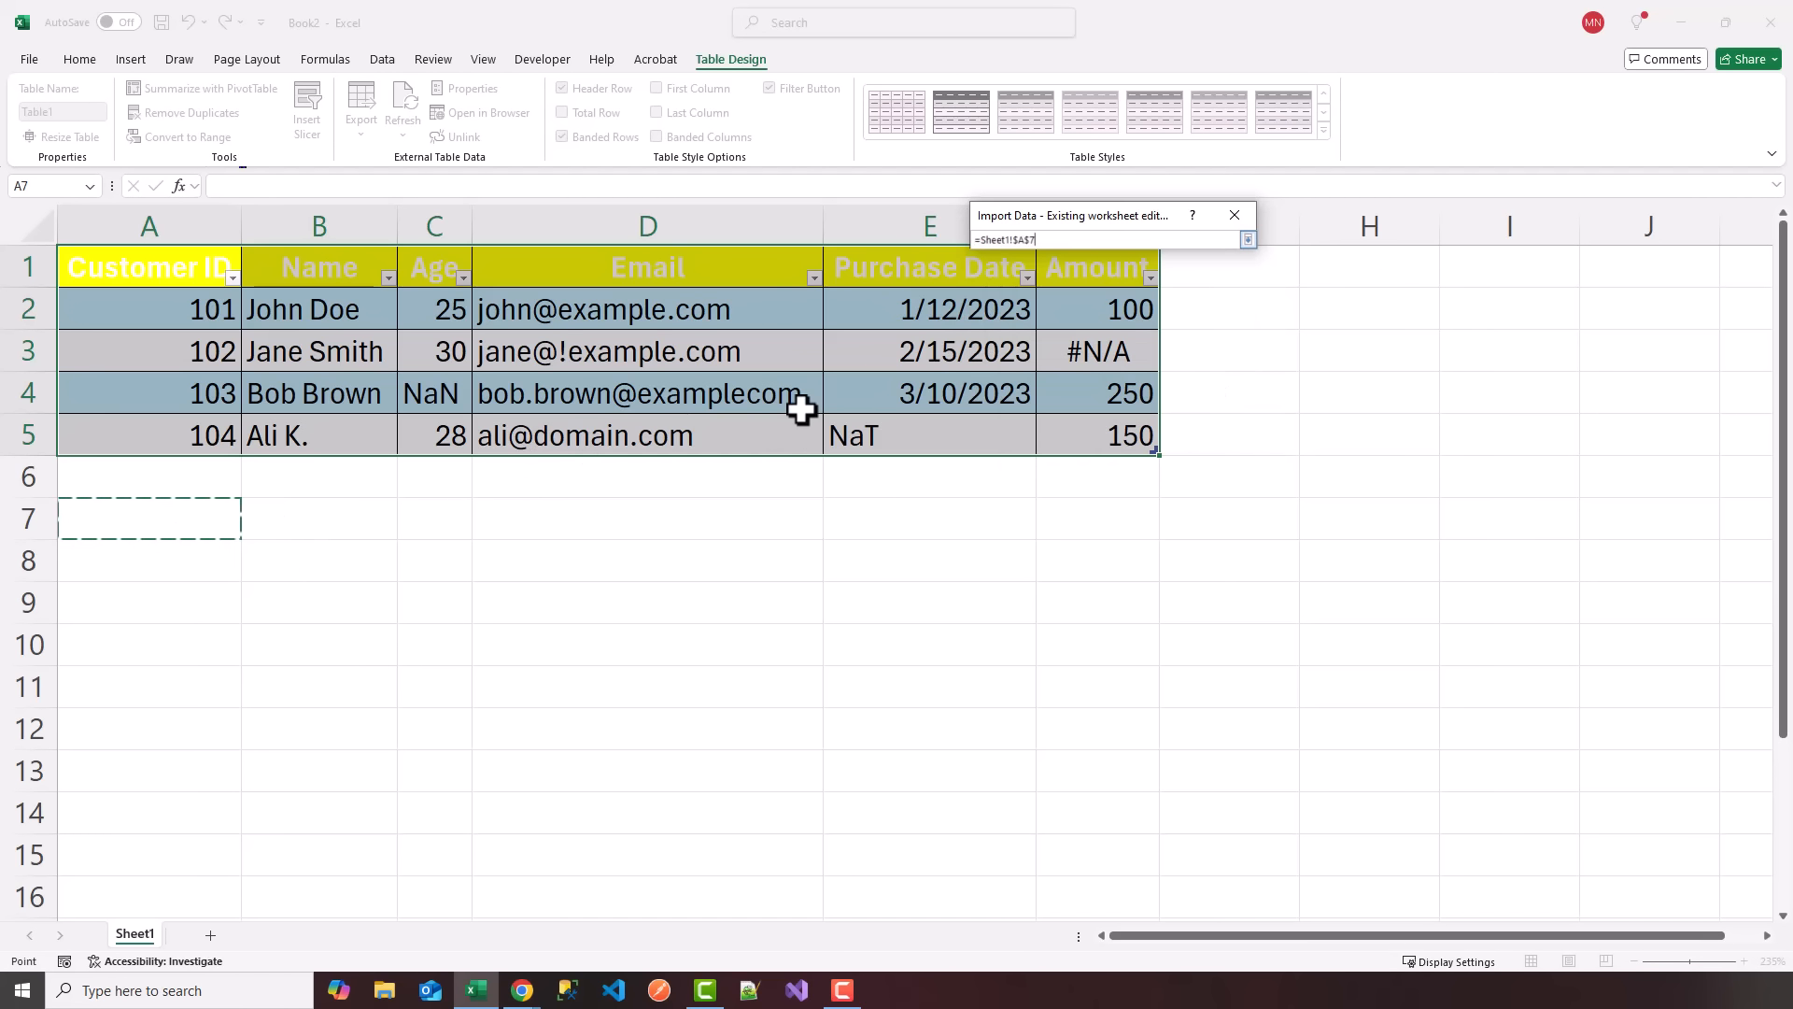
{"action": "key", "text": "Return"}
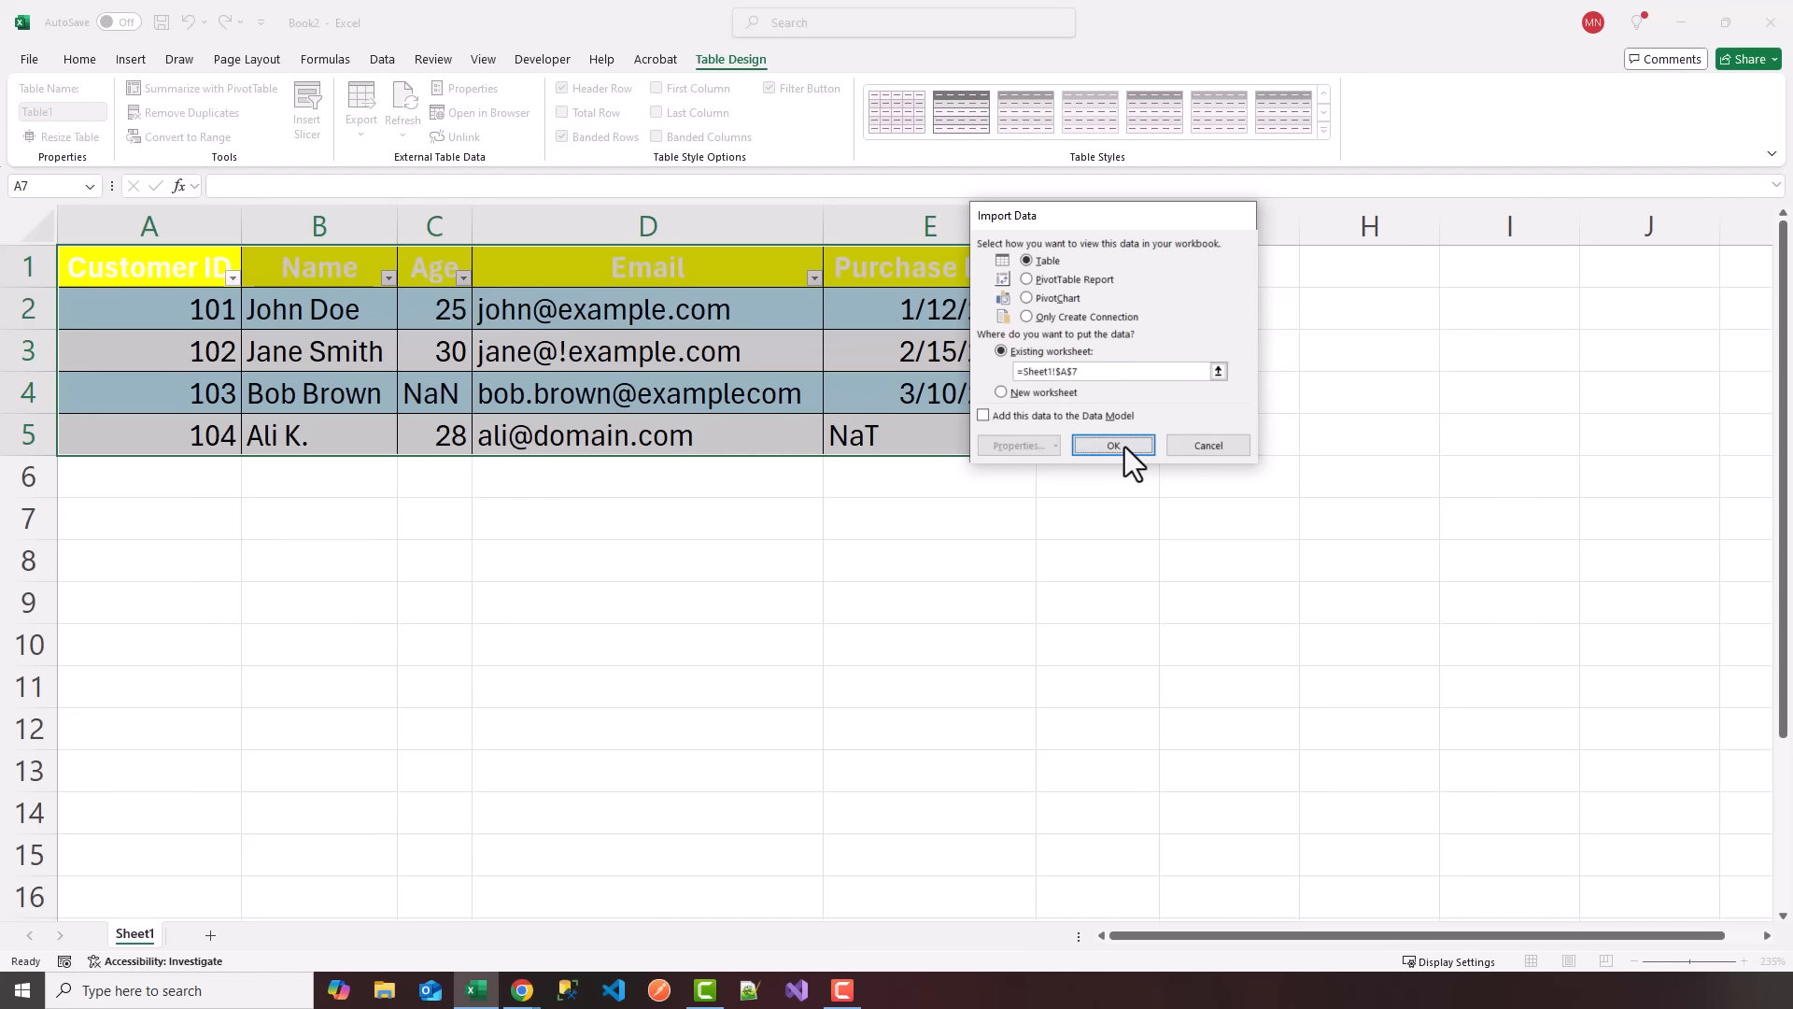
{"action": "left_click", "coordinate": [1125, 447]}
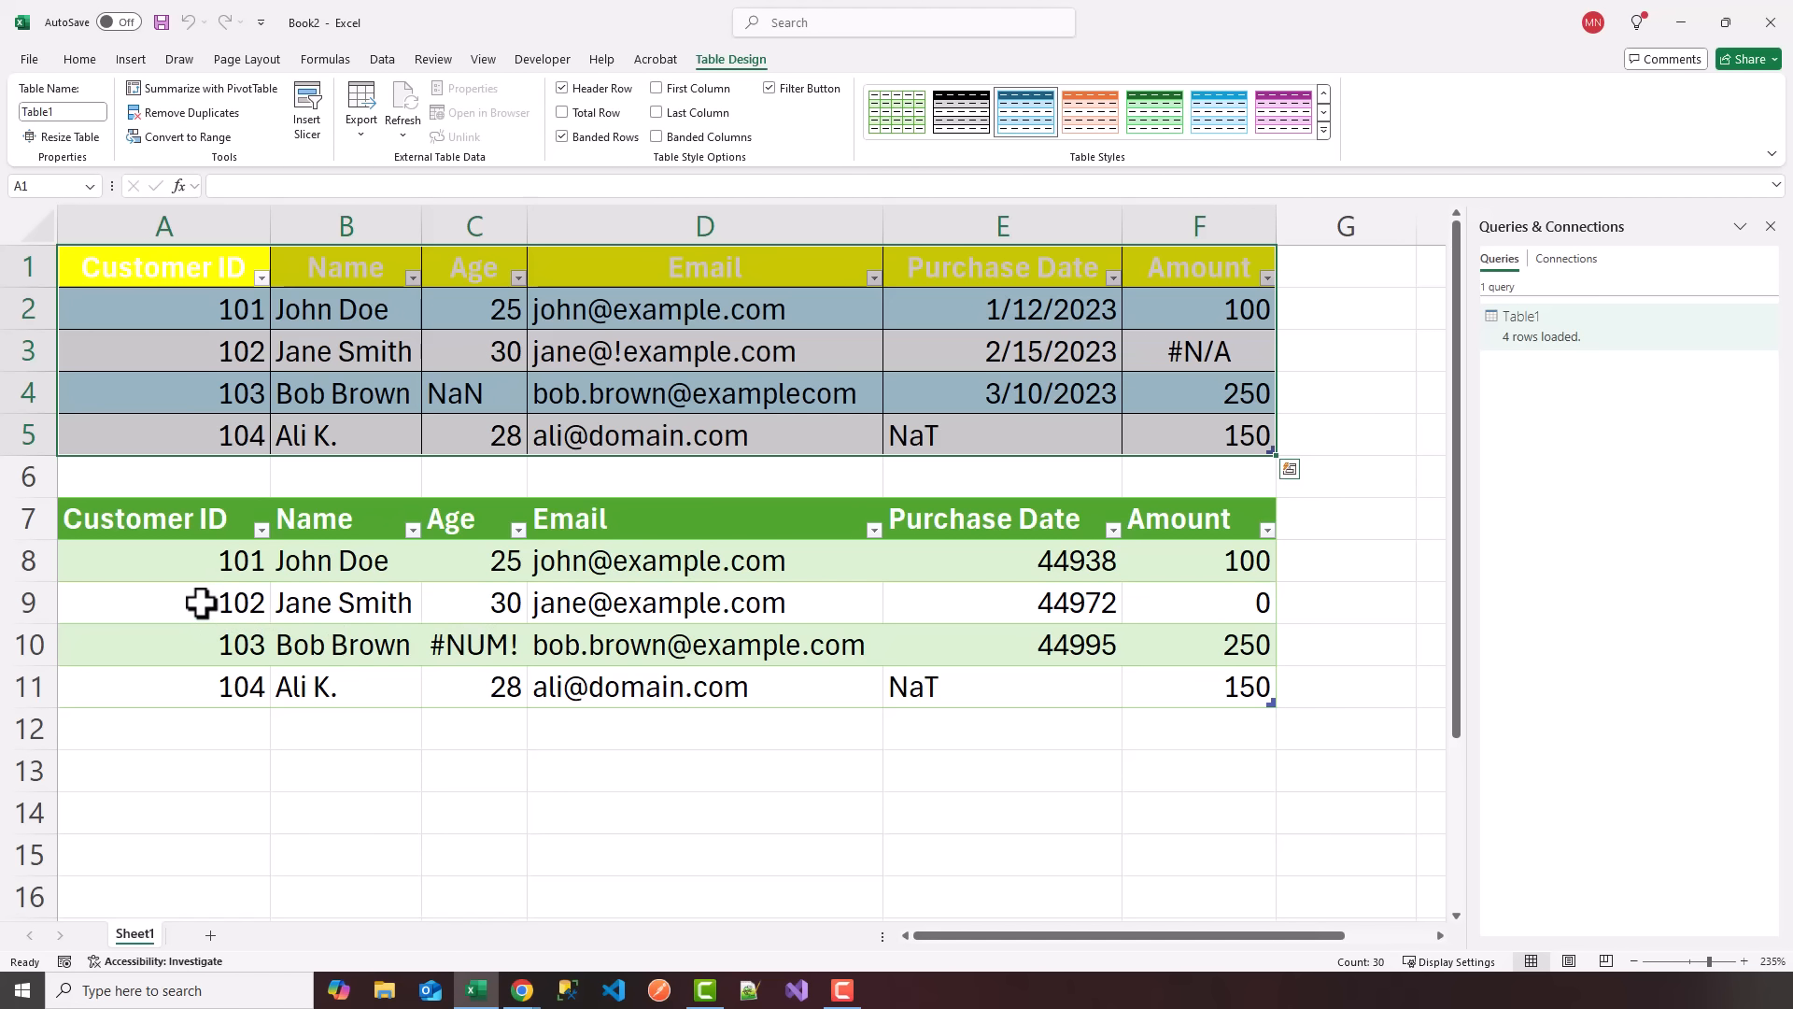
Examine the entries in the Name column of the loaded table, rows 8 to 11.
{"action": "left_click", "coordinate": [325, 560]}
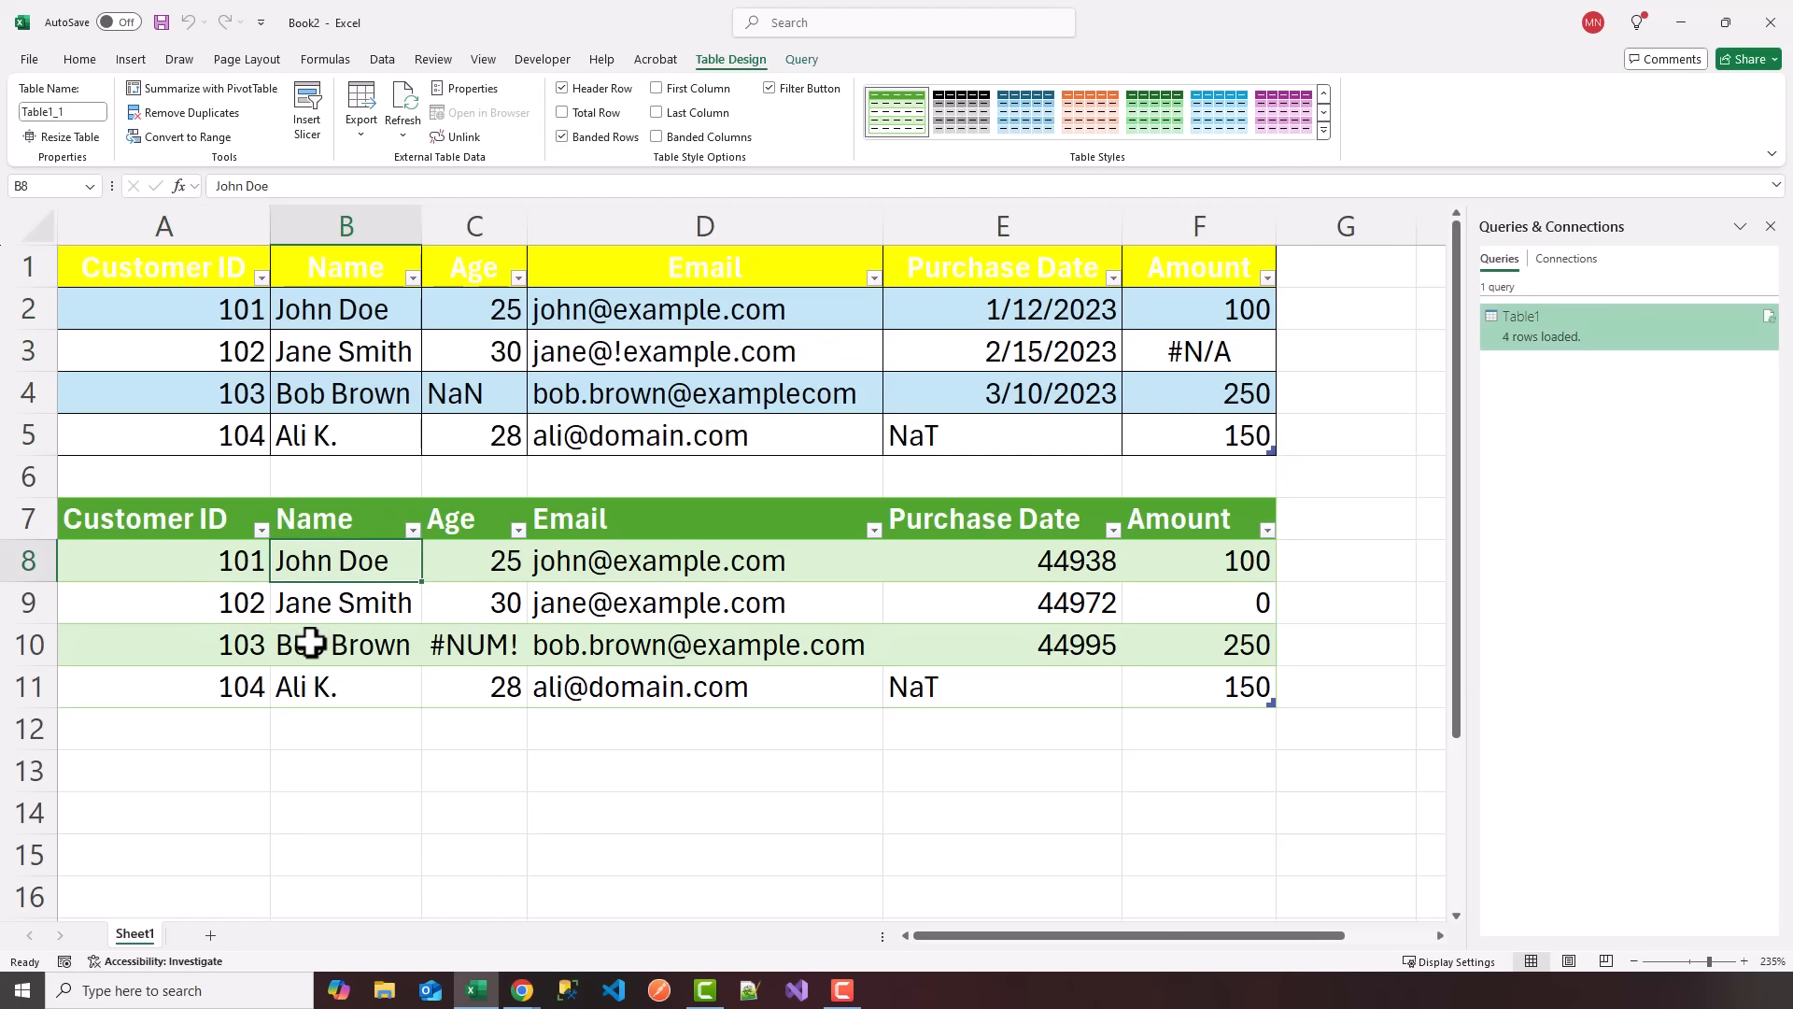
{"action": "left_click", "coordinate": [340, 608]}
{"action": "left_click", "coordinate": [320, 645]}
{"action": "left_click", "coordinate": [312, 688]}
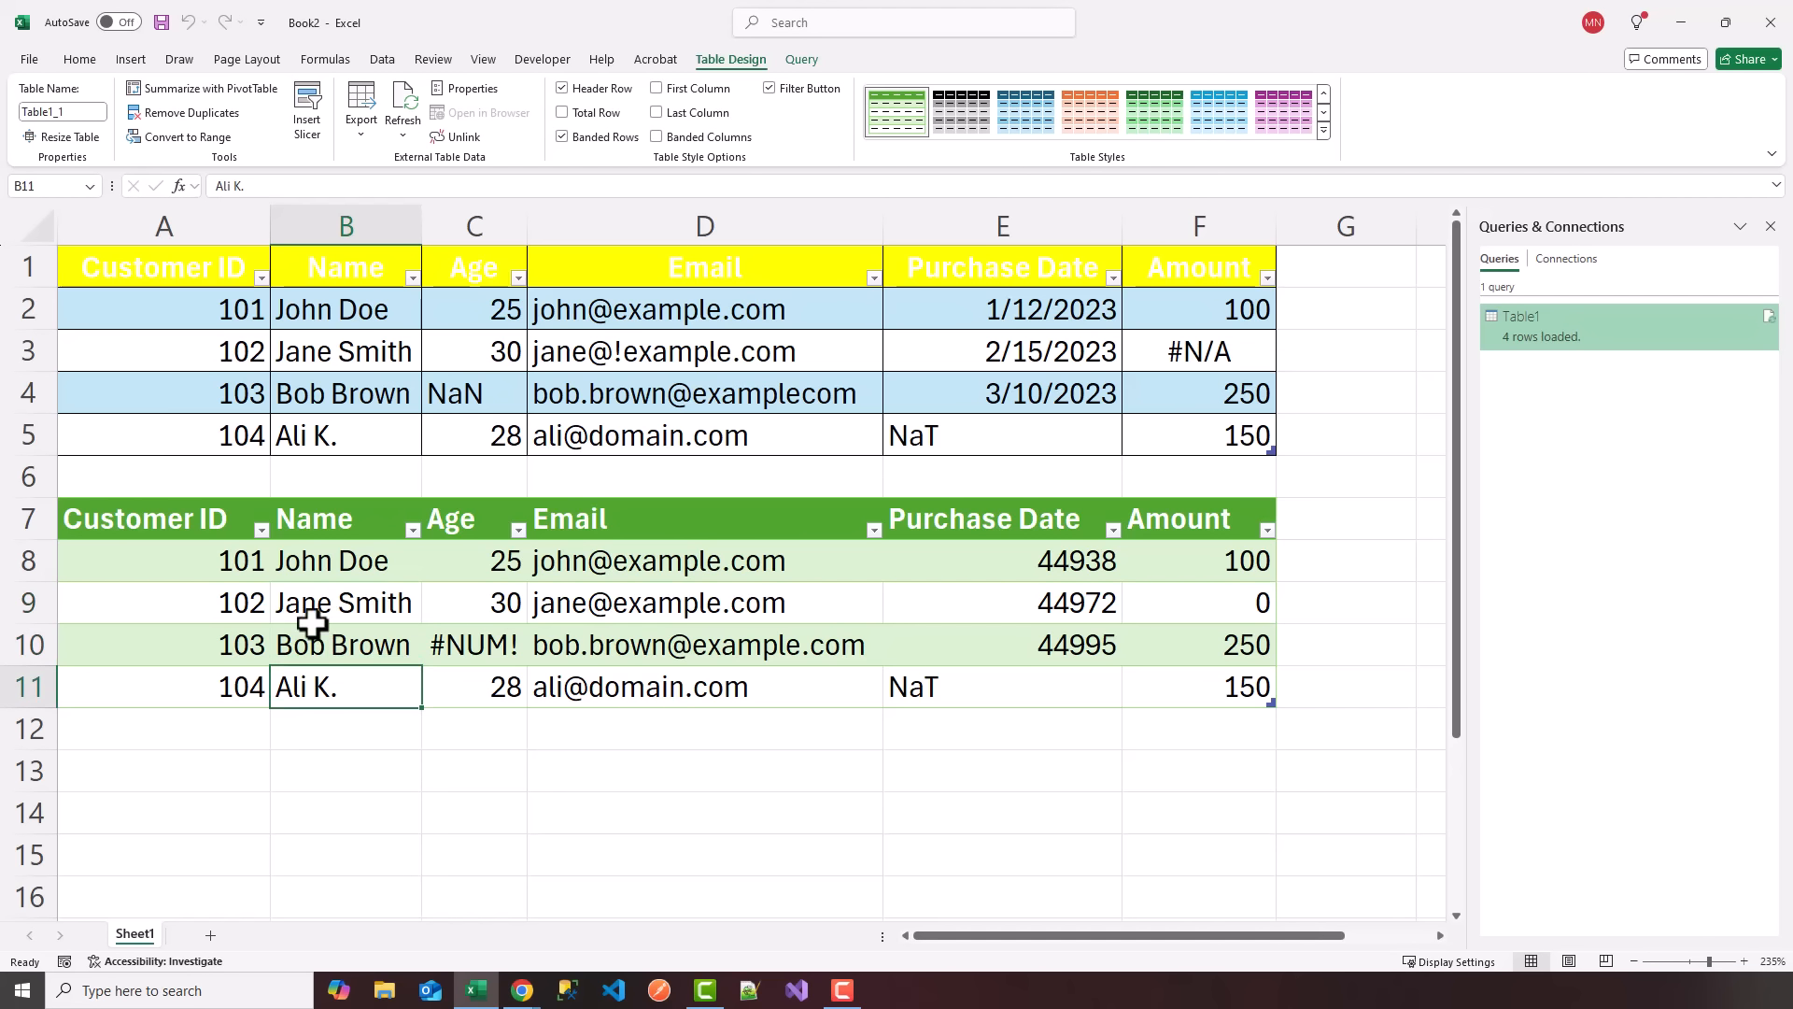
{"action": "left_click", "coordinate": [312, 609]}
{"action": "left_click", "coordinate": [315, 574]}
{"action": "left_click", "coordinate": [312, 643]}
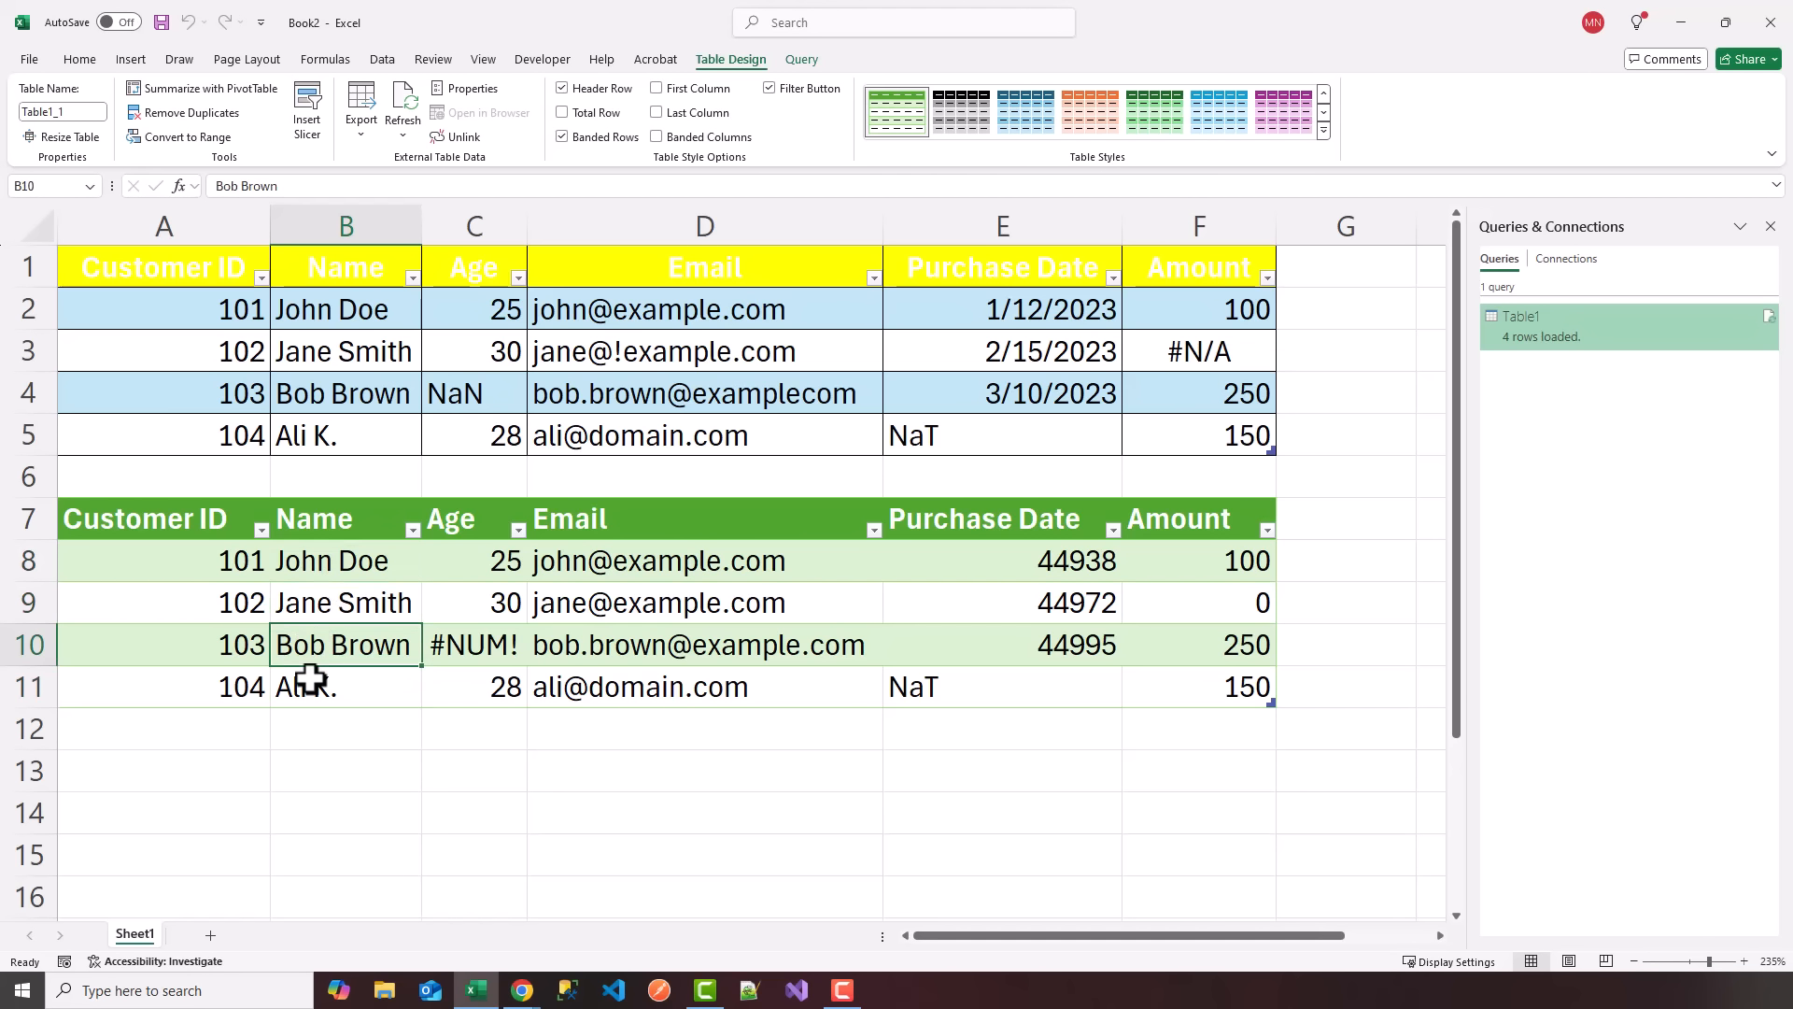
{"action": "left_click", "coordinate": [343, 568]}
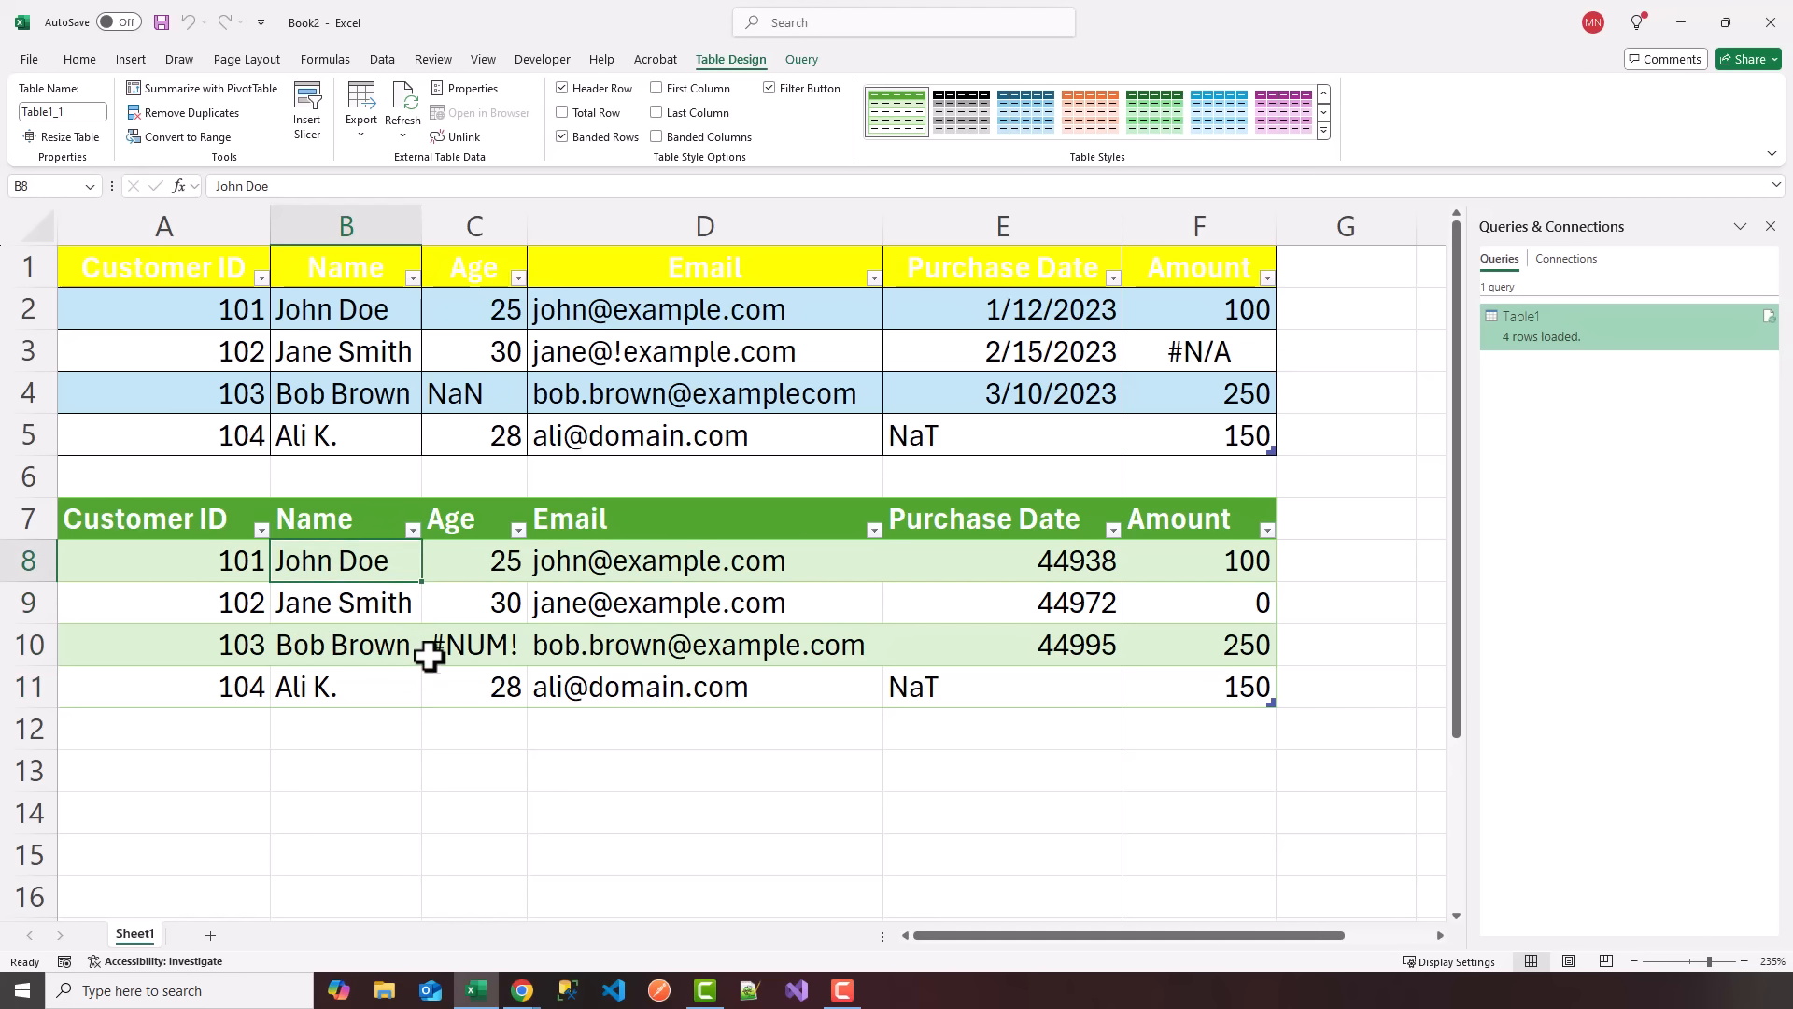
Compare the Email entries of customers 102 and 103 in the original table with those in the loaded table.
{"action": "left_click", "coordinate": [645, 572]}
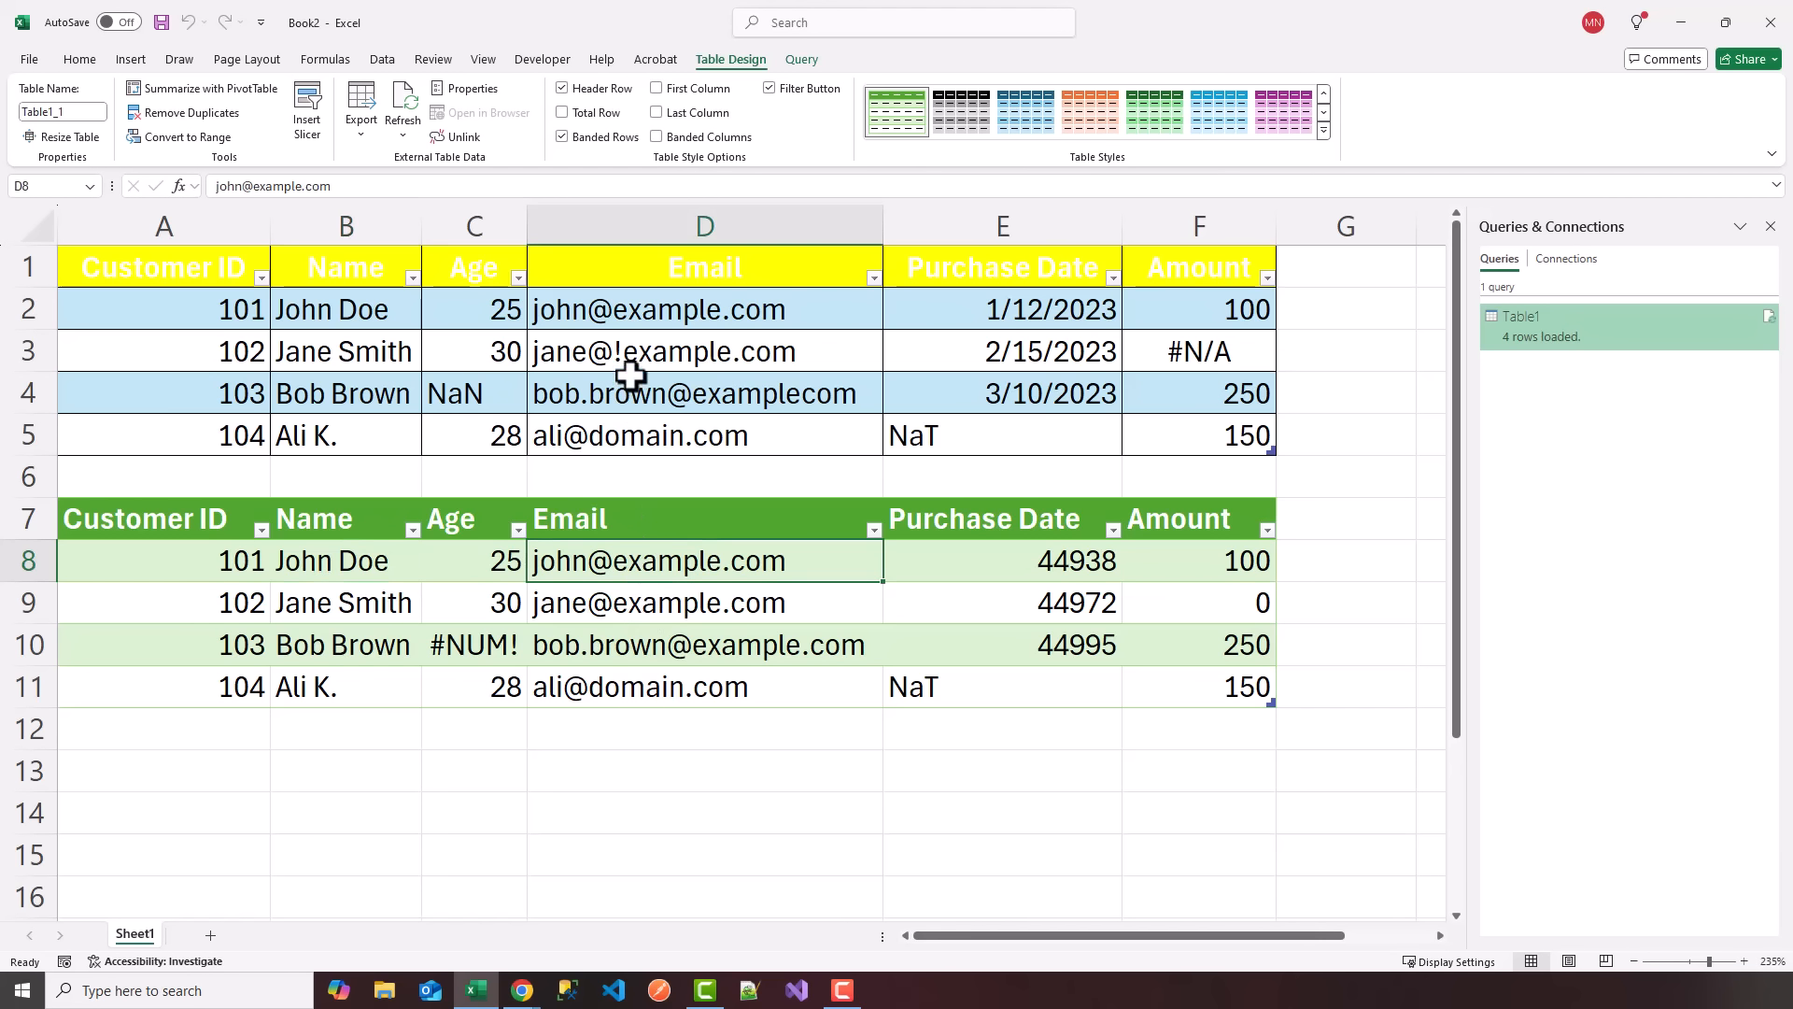
{"action": "left_click", "coordinate": [633, 609]}
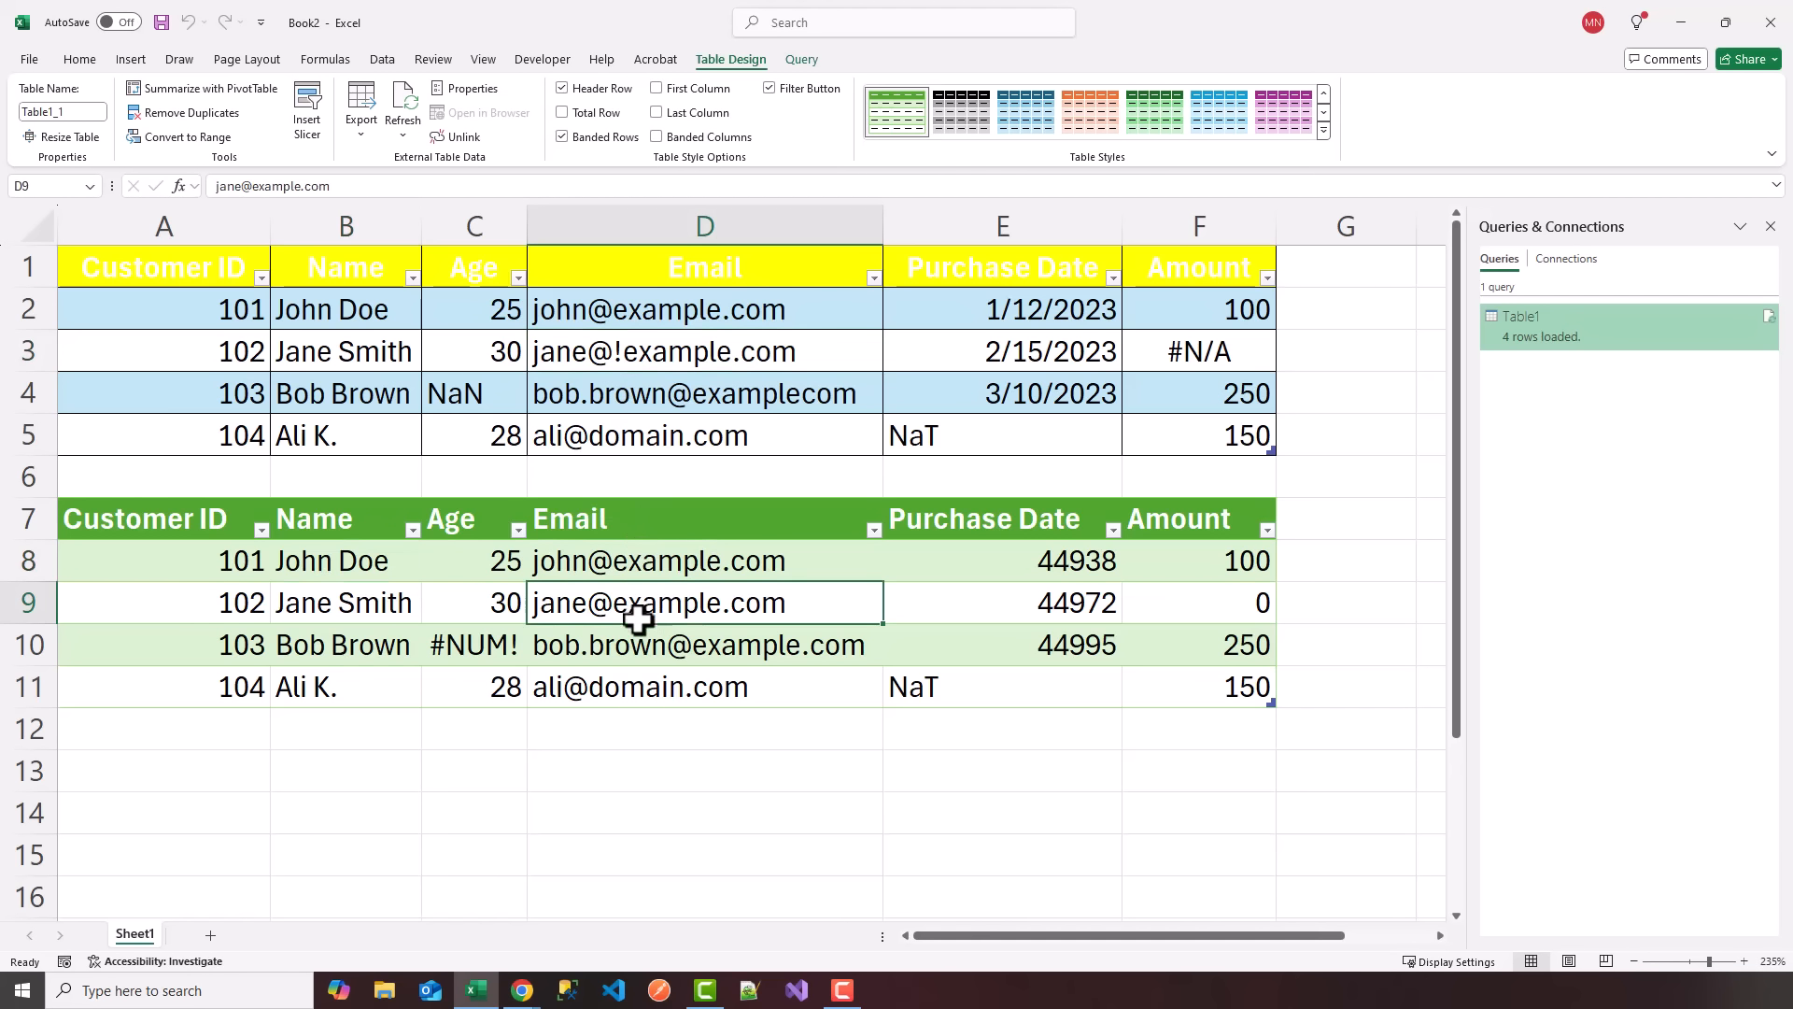
{"action": "left_click", "coordinate": [697, 396]}
{"action": "left_click", "coordinate": [776, 659]}
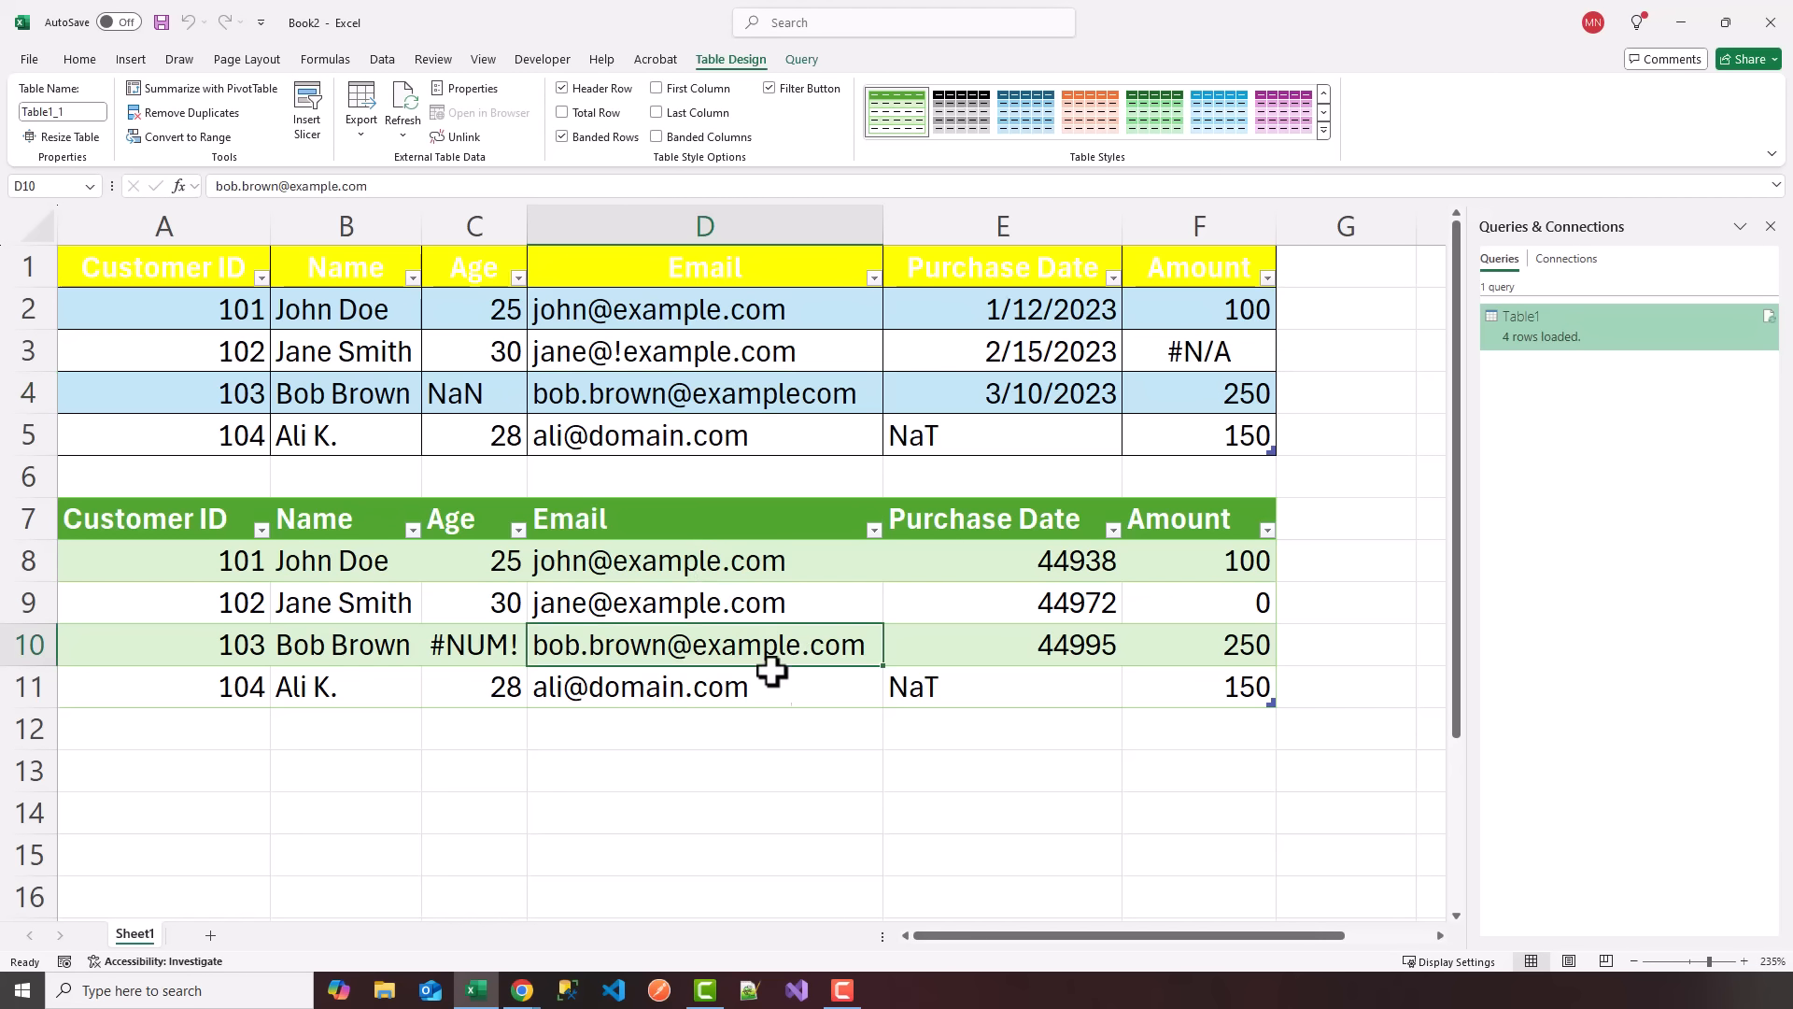